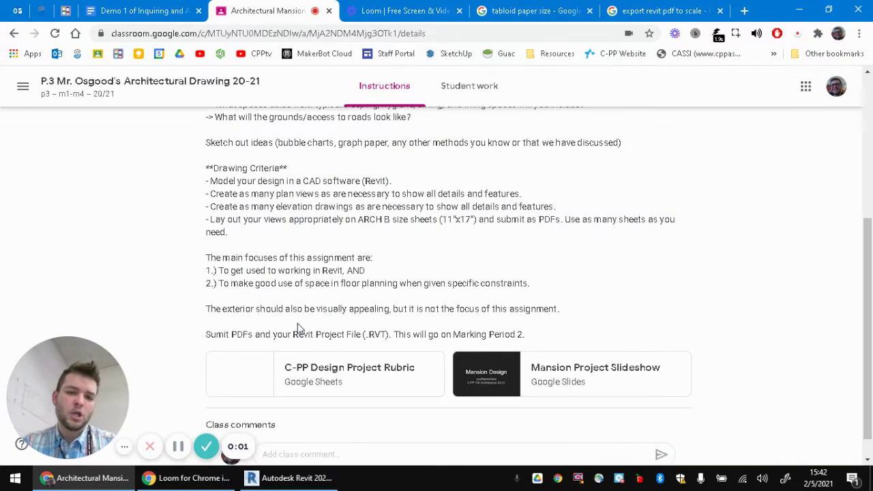
Step: Bring the Ranch Home Toposurface project forward and zoom, orbit and pan its 3D view over the house
scroll(316, 311, "up", 4)
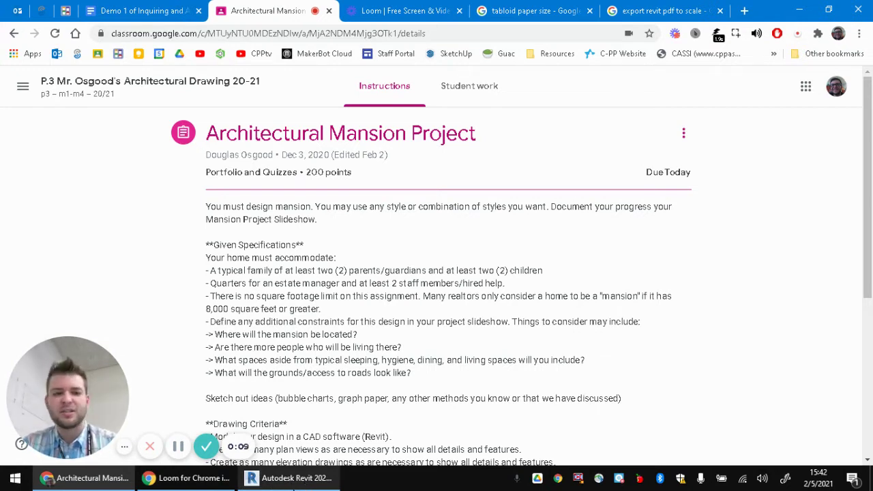
left_click(290, 479)
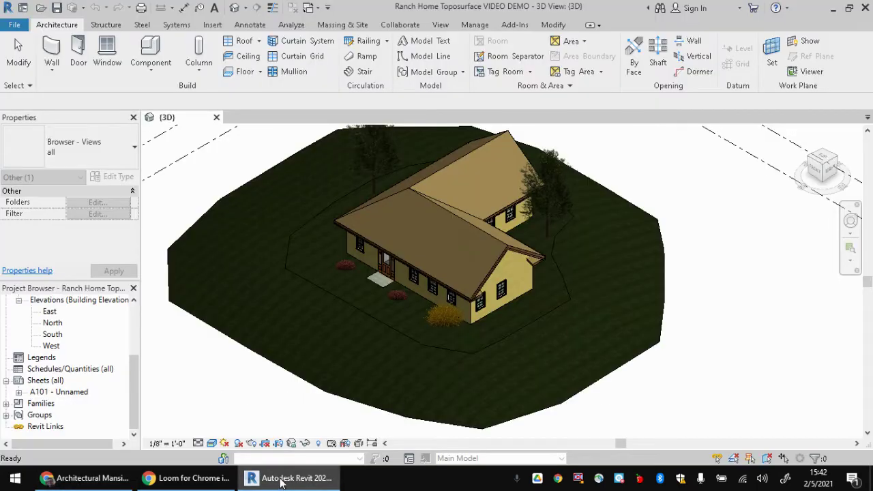
scroll(394, 281, "up", 4)
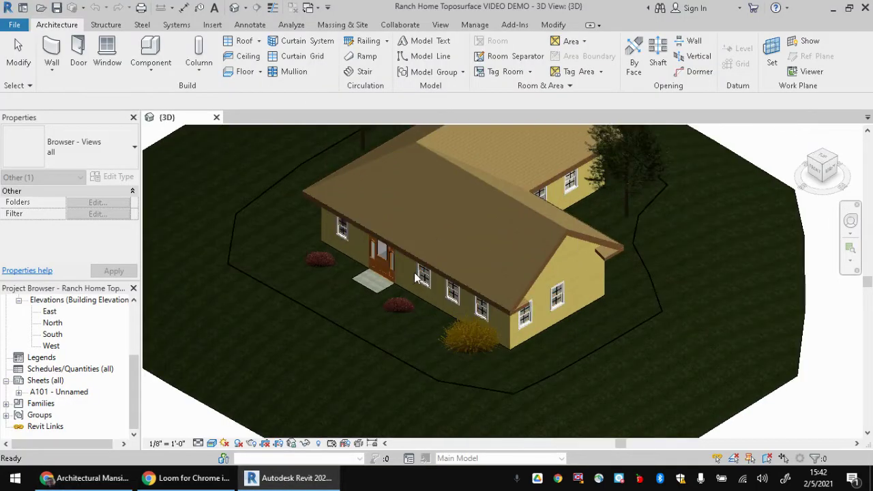
scroll(415, 275, "down", 2)
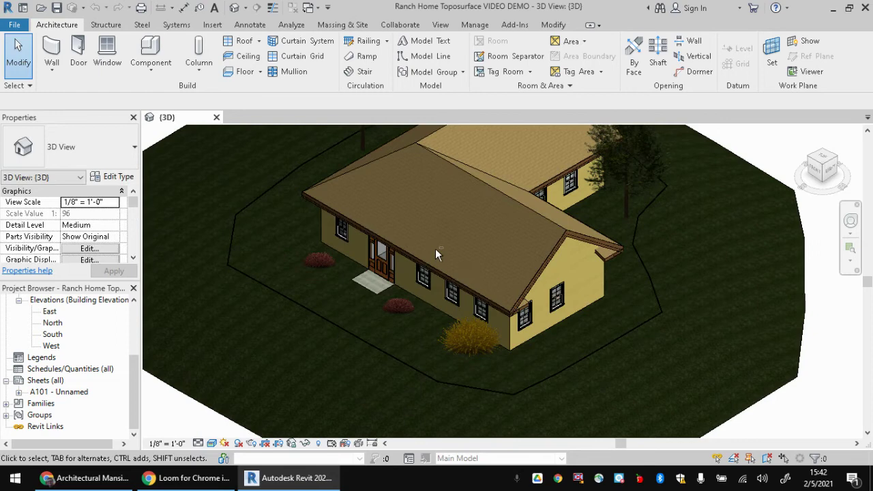
scroll(523, 280, "down", 2)
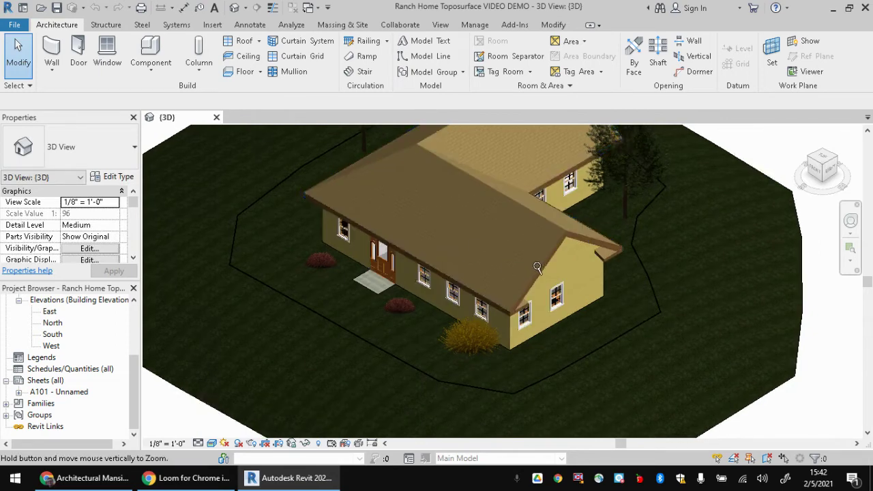
scroll(524, 276, "up", 2)
middle_click_drag(524, 275, 616, 336, "shift")
scroll(616, 336, "down", 2)
scroll(607, 294, "up", 1)
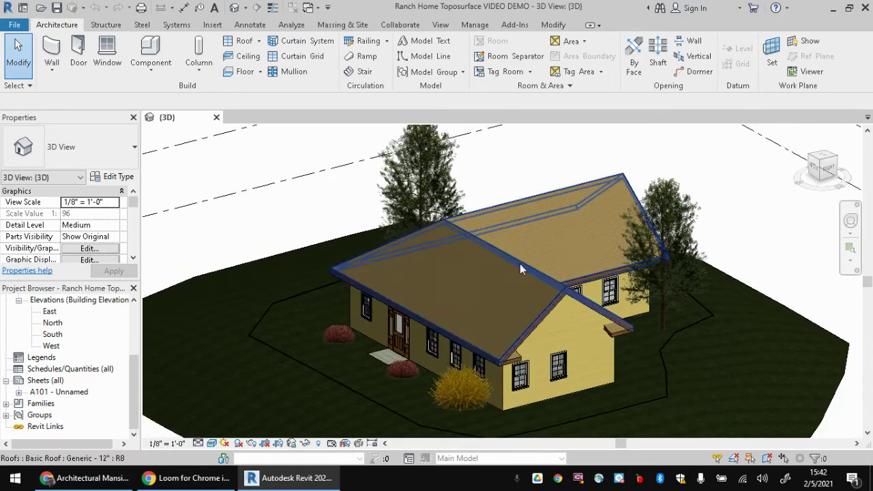
scroll(534, 266, "down", 1)
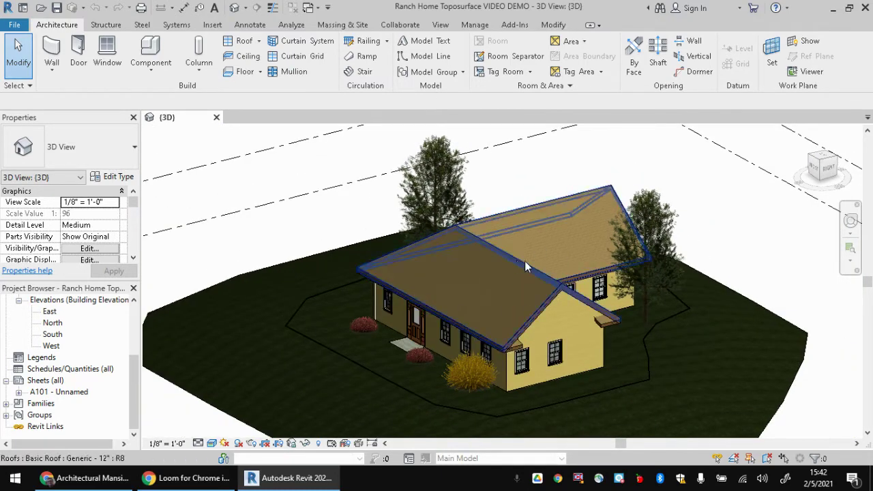
middle_click_drag(524, 260, 504, 264)
scroll(94, 361, "up", 3)
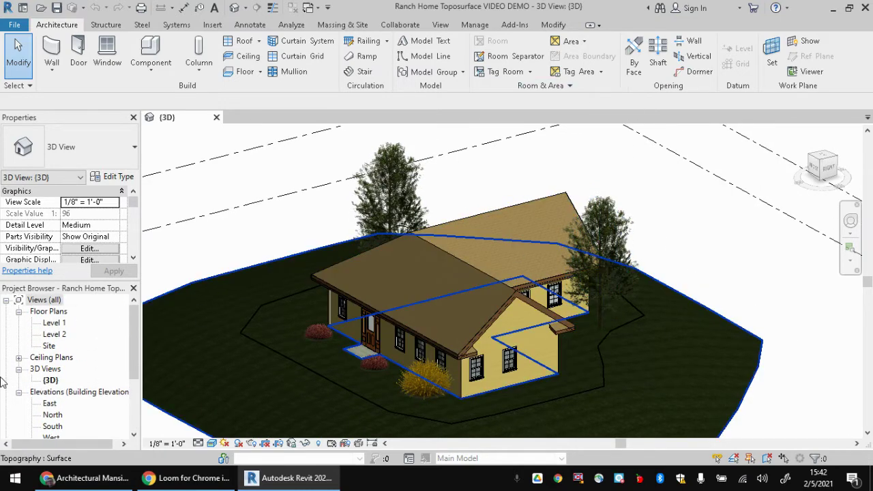
Step: Duplicate the {3D} view from the Project Browser, creating {3D} Copy 1
right_click(50, 381)
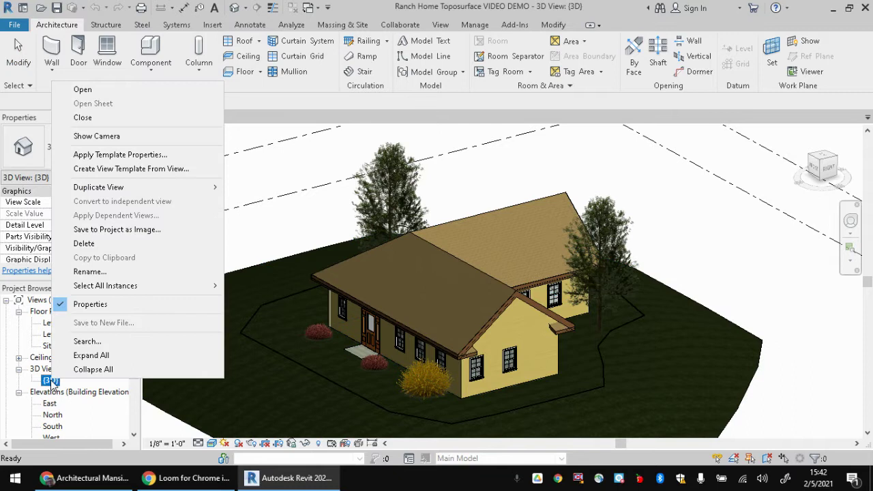
mouse_move(118, 189)
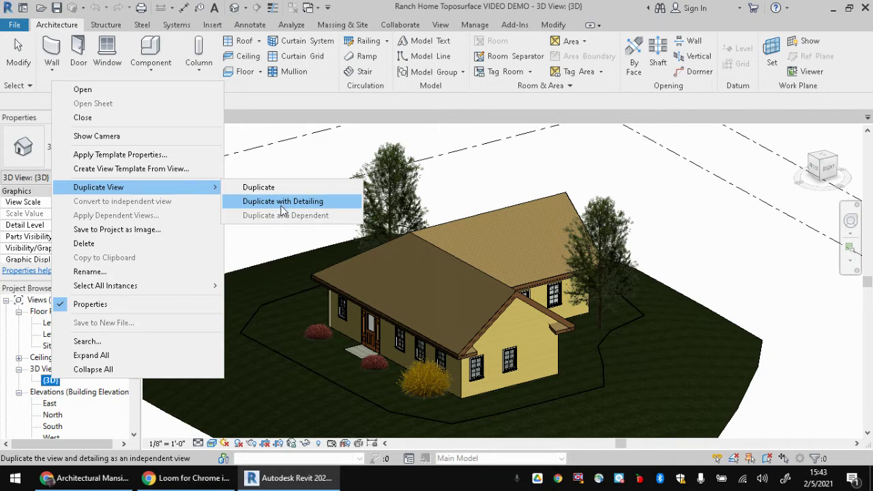
key("Escape")
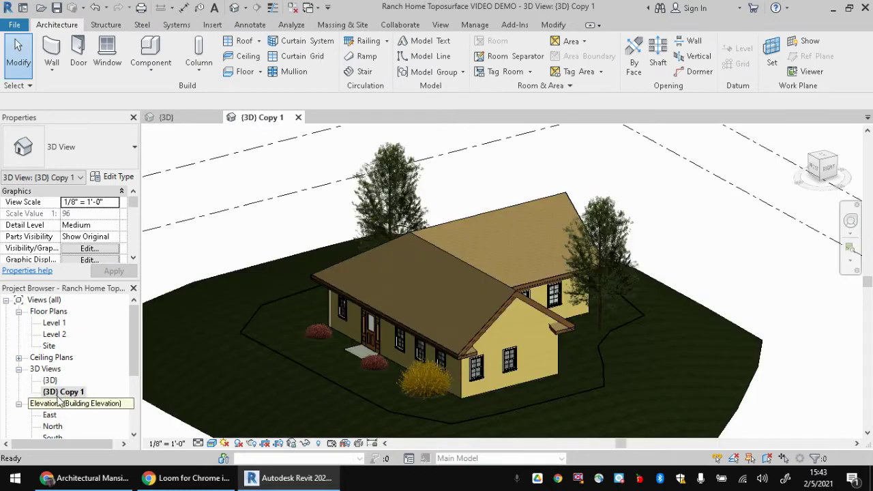
Step: Rename {3D} Copy 1 to 'Pictorial' after dismissing an invalid-name warning
right_click(60, 394)
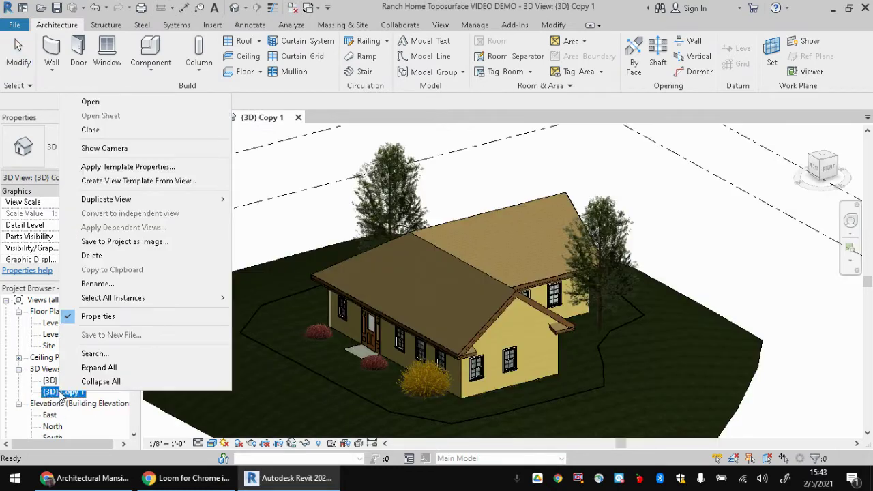
left_click(108, 289)
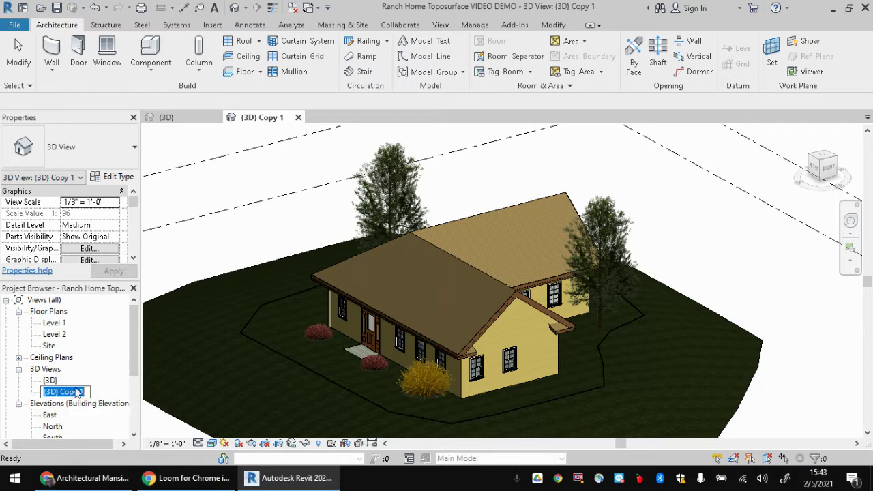
left_click(171, 385)
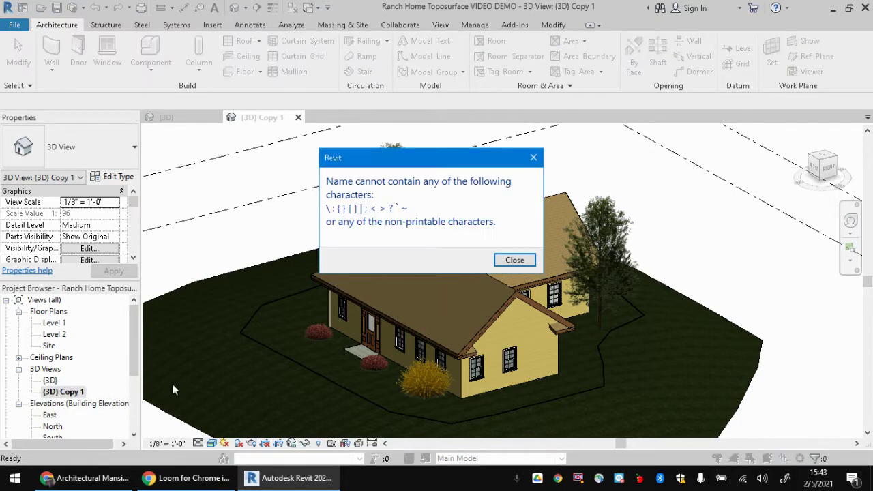
left_click(515, 260)
right_click(51, 394)
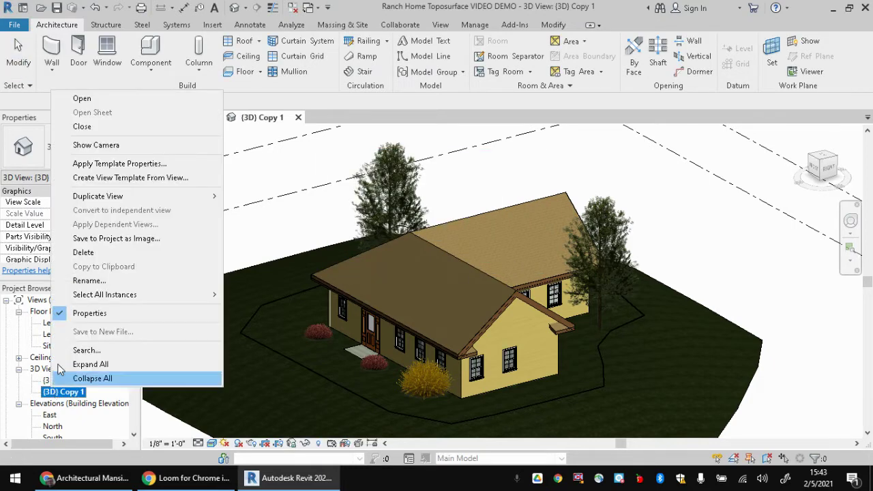
left_click(75, 281)
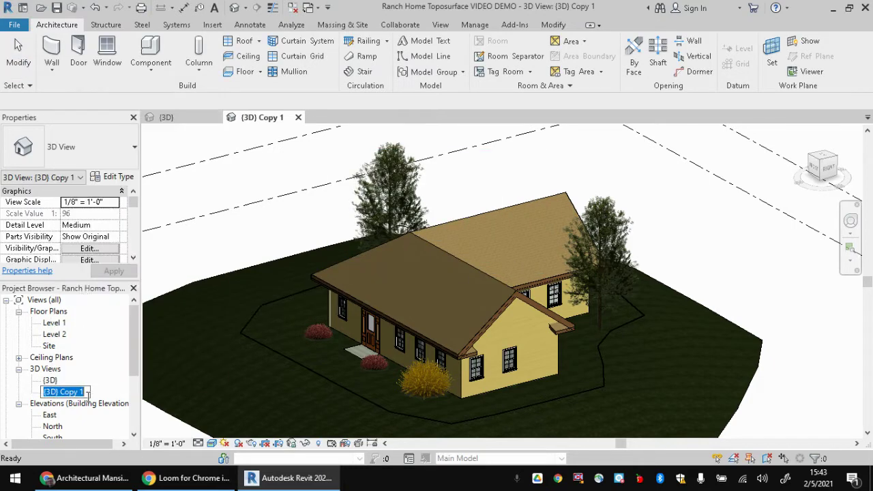
key("BackSpace")
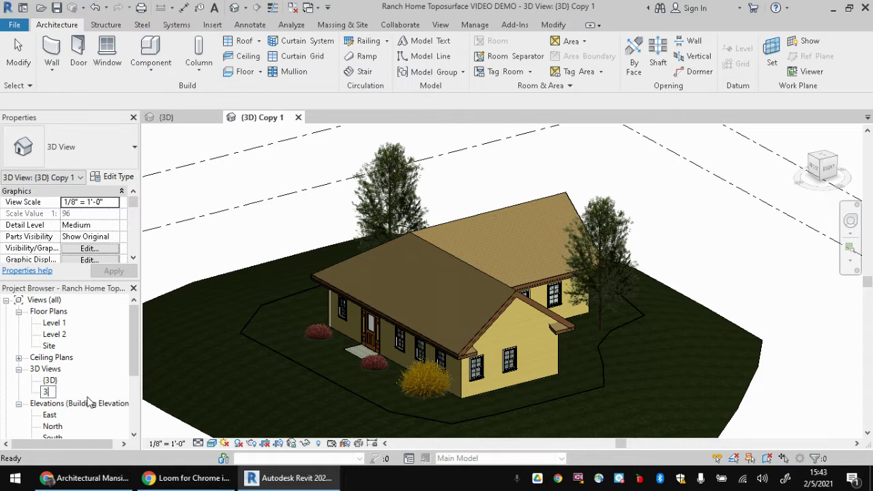
type("3D Pictori")
key("BackSpace")
key("BackSpace")
key("BackSpace")
key("BackSpace")
key("BackSpace")
key("BackSpace")
key("BackSpace")
key("Return")
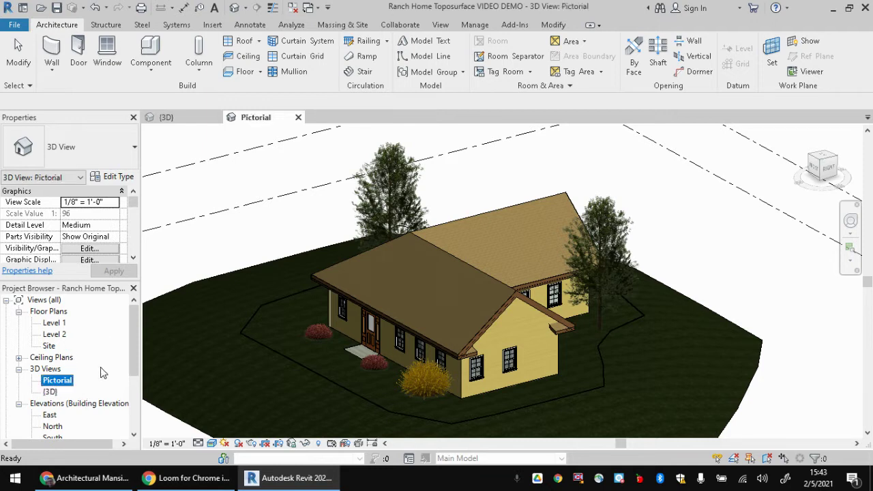
Step: Select the Pictorial view and orbit the house slightly
left_click(55, 391)
key("Escape")
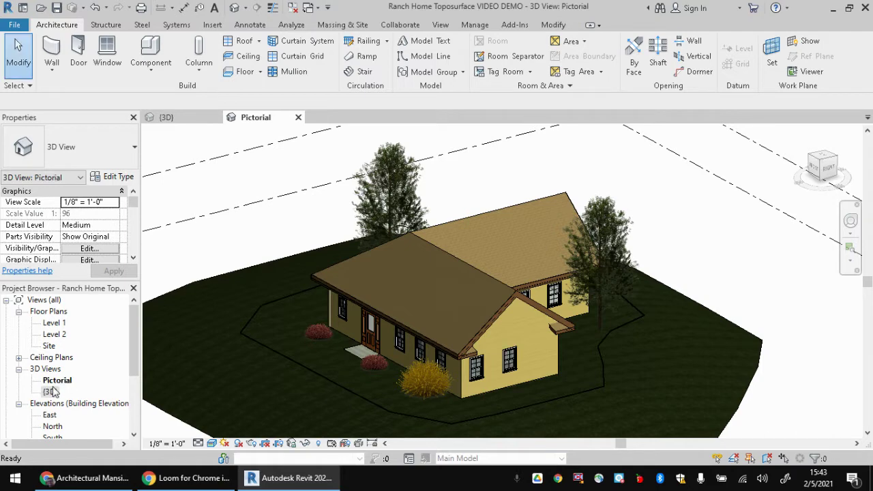
left_click(57, 380)
middle_click_drag(578, 242, 556, 249, "shift")
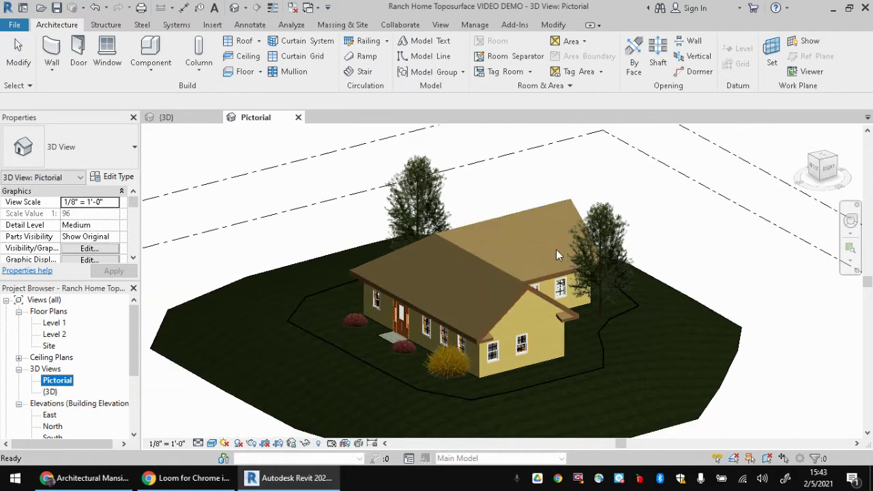
scroll(67, 417, "down", 1)
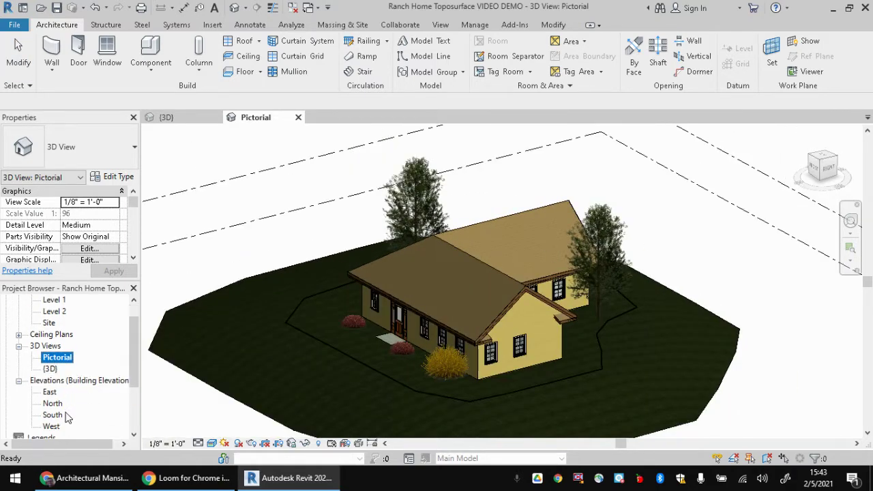
scroll(67, 417, "down", 3)
scroll(60, 335, "up", 1)
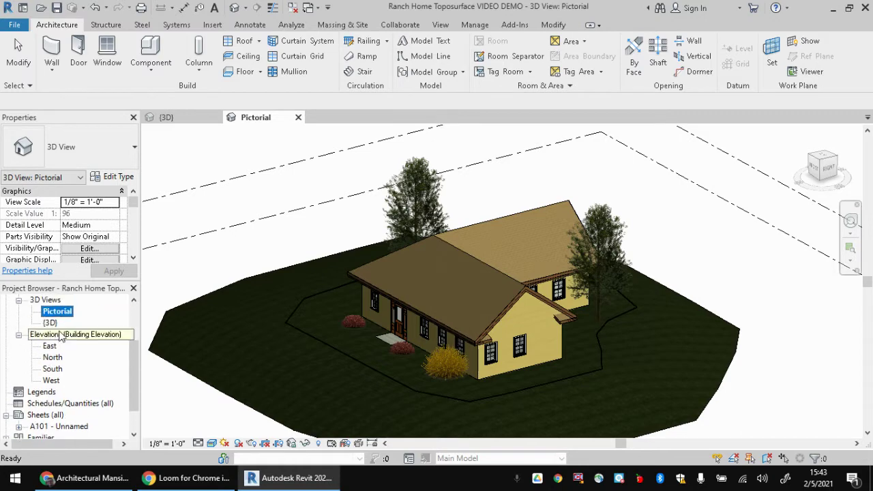
Step: Reopen the original {3D} view and orbit the house
double_click(50, 323)
middle_click_drag(471, 352, 177, 355, "shift")
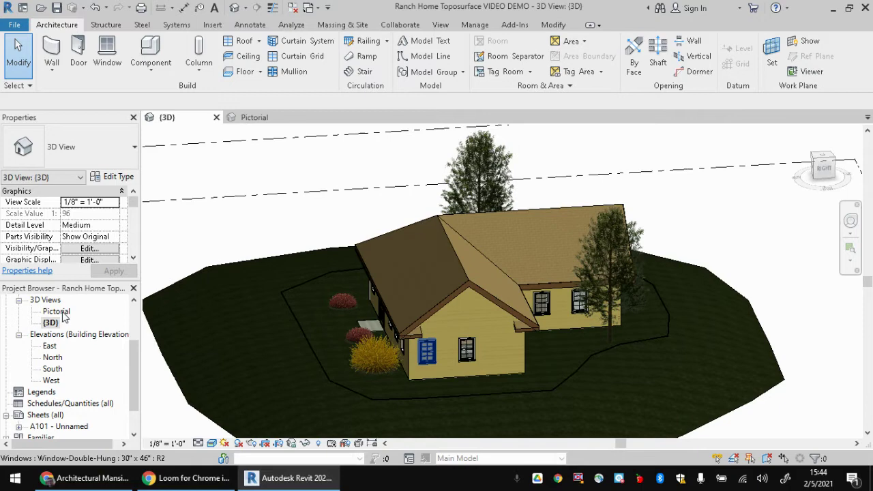
scroll(61, 401, "down", 1)
scroll(46, 376, "up", 1)
scroll(48, 382, "down", 1)
Step: Expand Sheets (all) to reveal sheet A101 - Unnamed
right_click(26, 404)
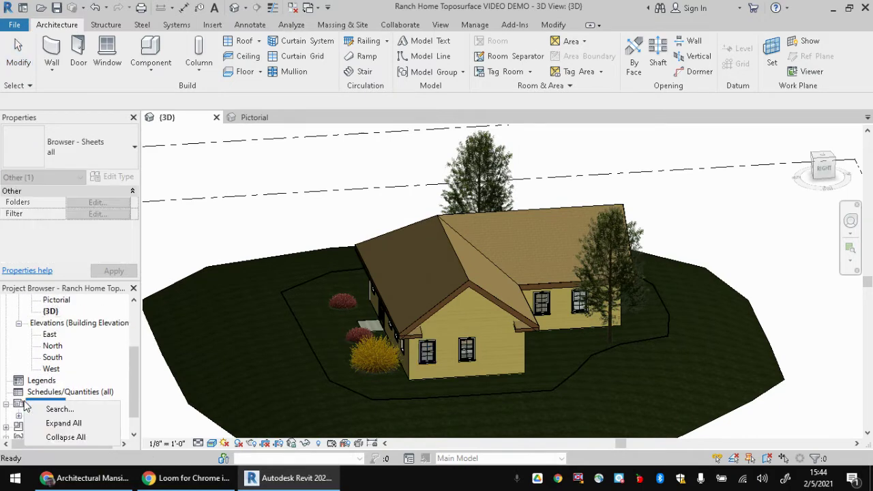
double_click(29, 405)
double_click(29, 406)
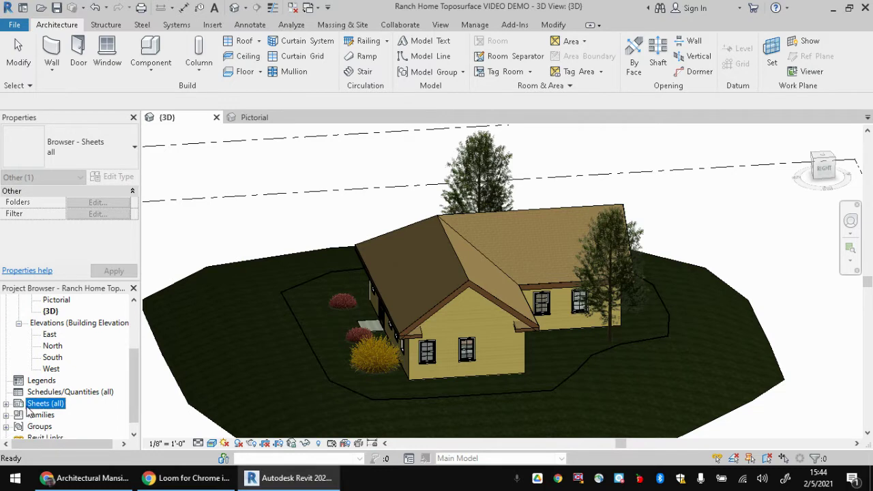
left_click(5, 404)
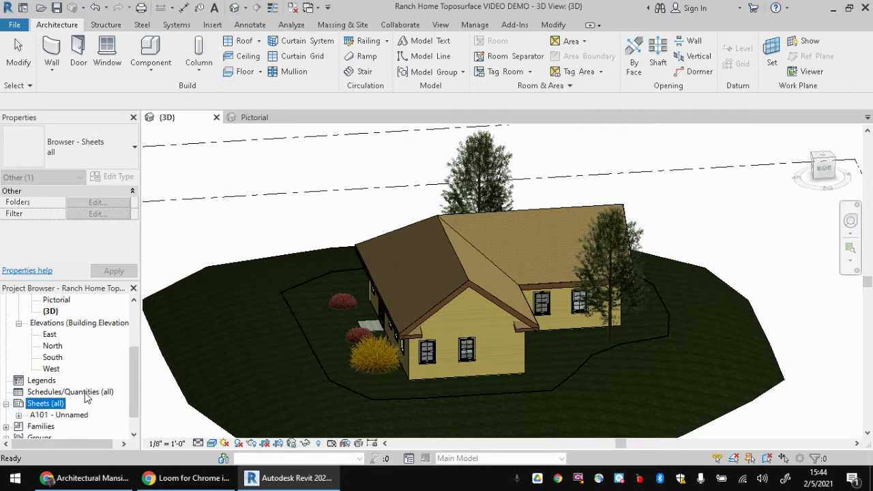
scroll(41, 402, "down", 1)
Step: Open sheet A101 and change its title-block name from Unnamed to Elevations
double_click(58, 394)
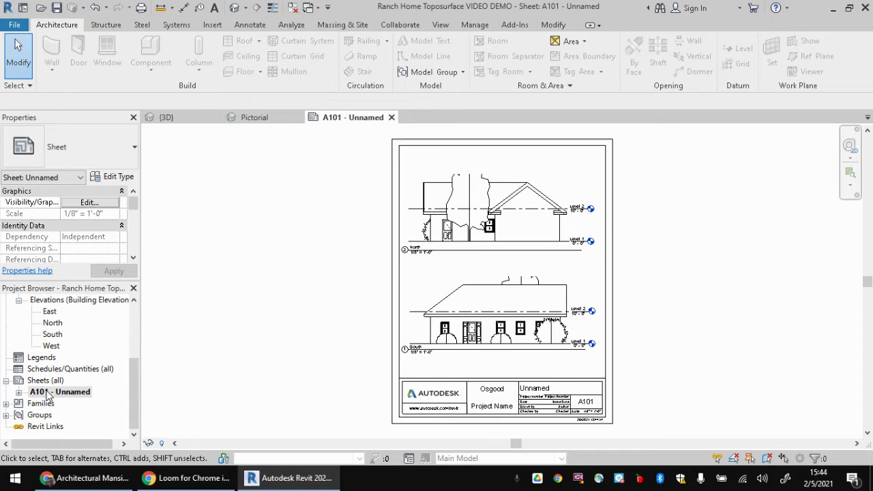
scroll(578, 394, "up", 2)
scroll(578, 394, "up", 1)
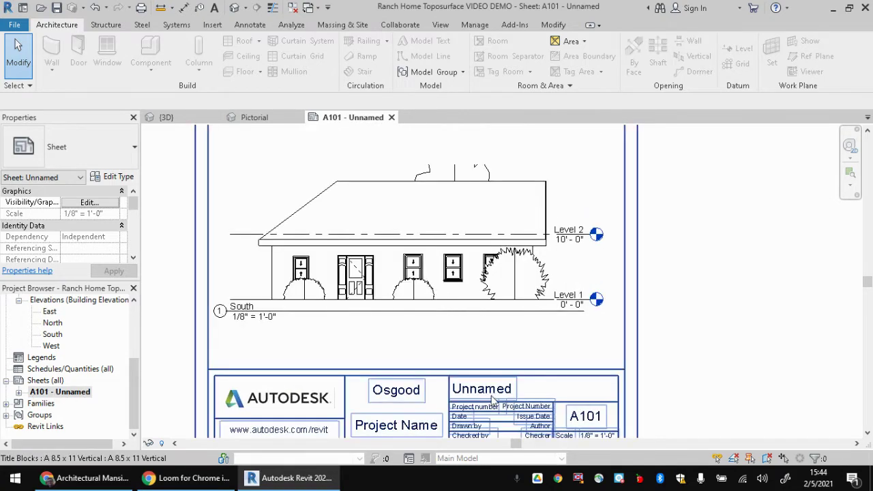
left_click(493, 398)
left_click(495, 390)
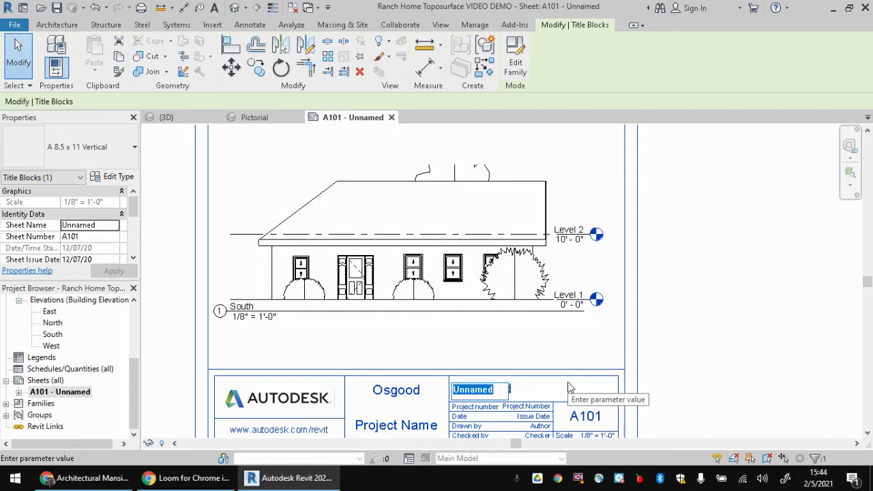
type("Elevations")
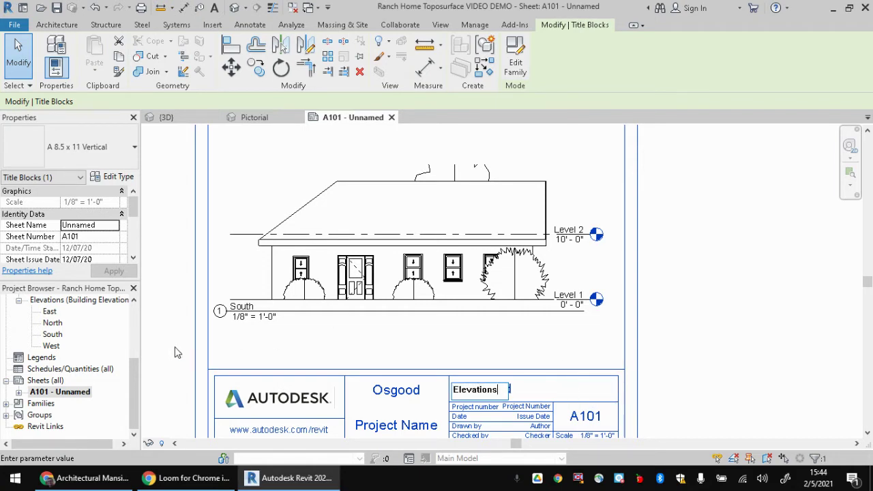
key("Return")
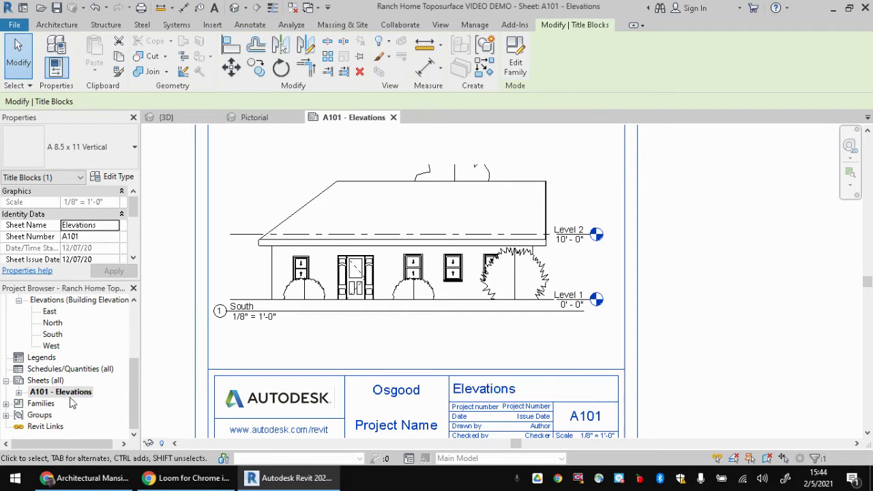
Step: Create sheet A102 using a newly loaded B 11 x 17 Horizontal title block
right_click(46, 381)
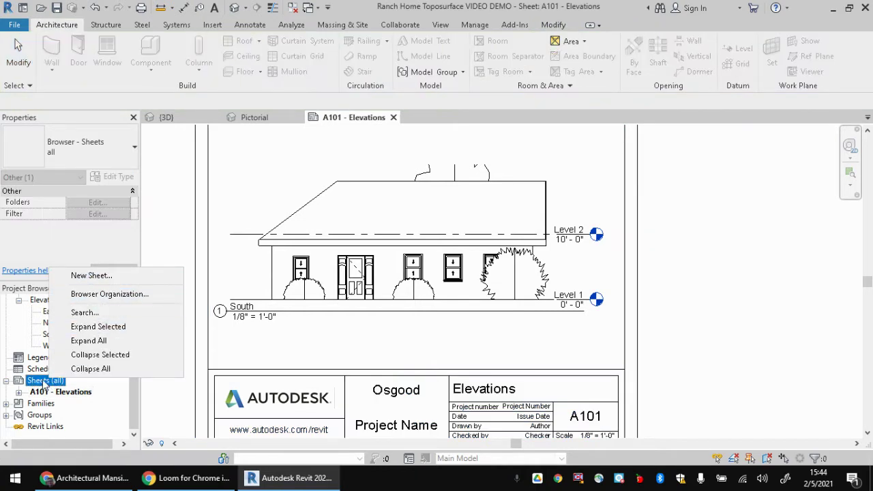
left_click(95, 277)
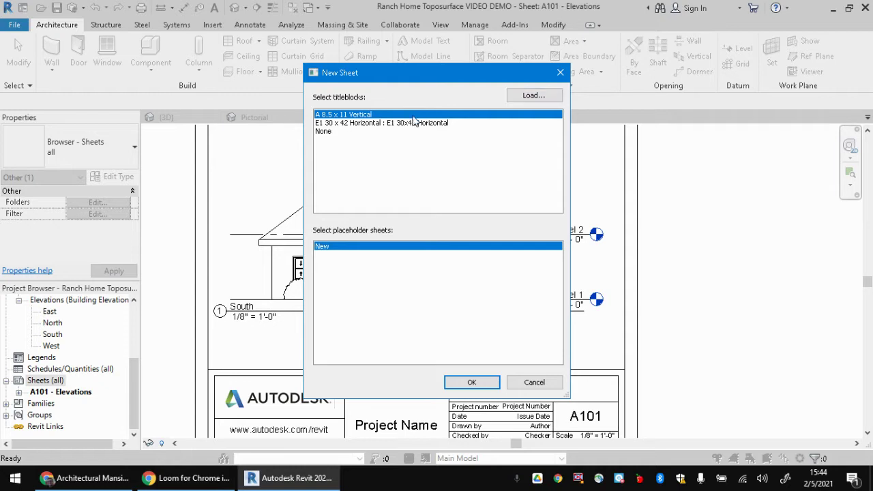
left_click(550, 99)
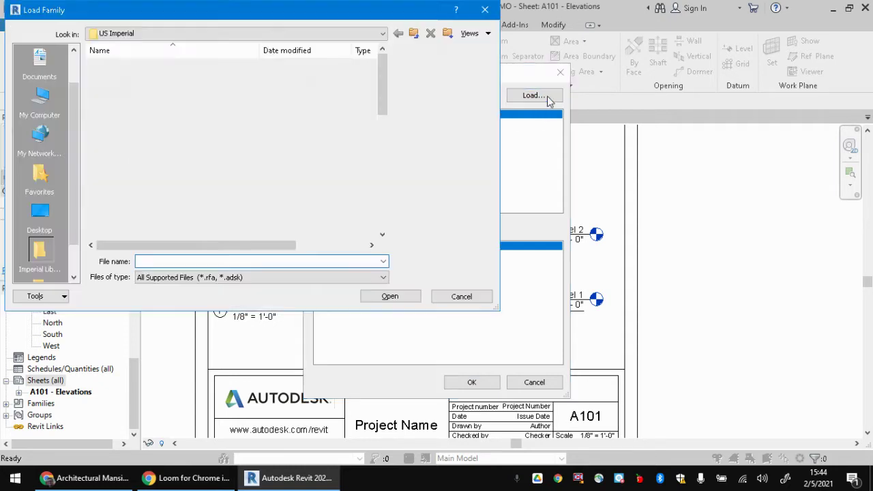
scroll(295, 107, "down", 4)
scroll(295, 107, "down", 5)
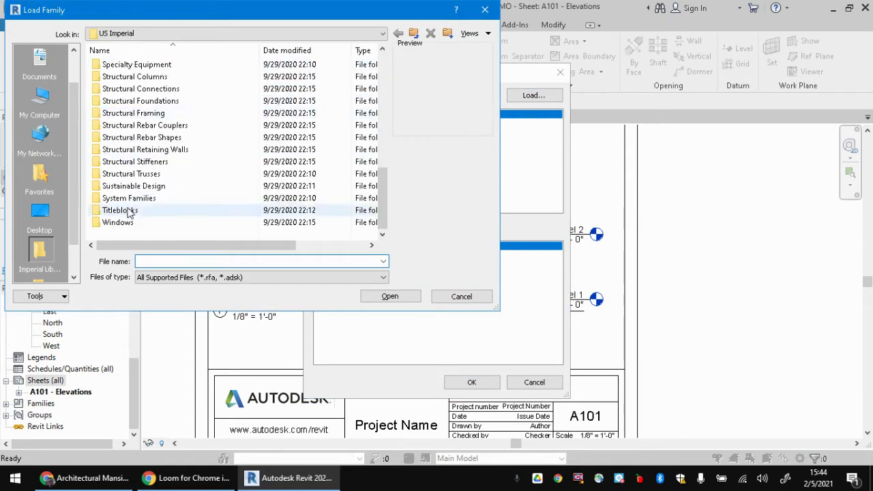
double_click(146, 209)
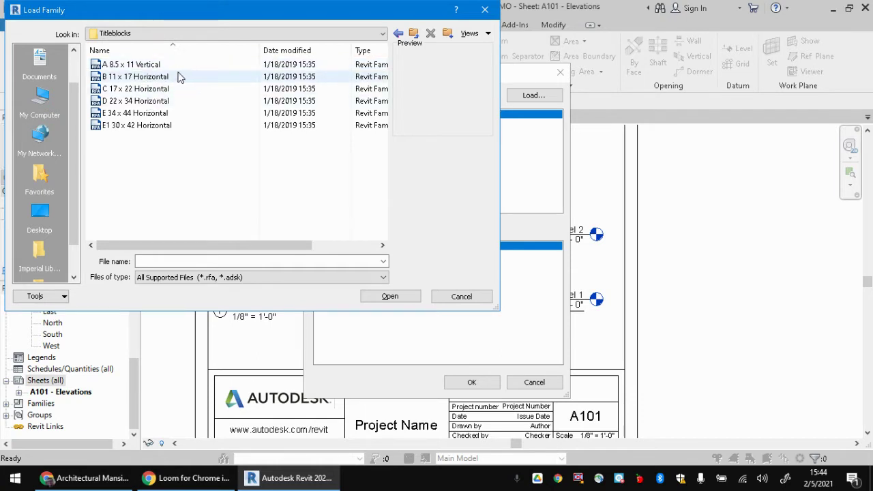
left_click(129, 78)
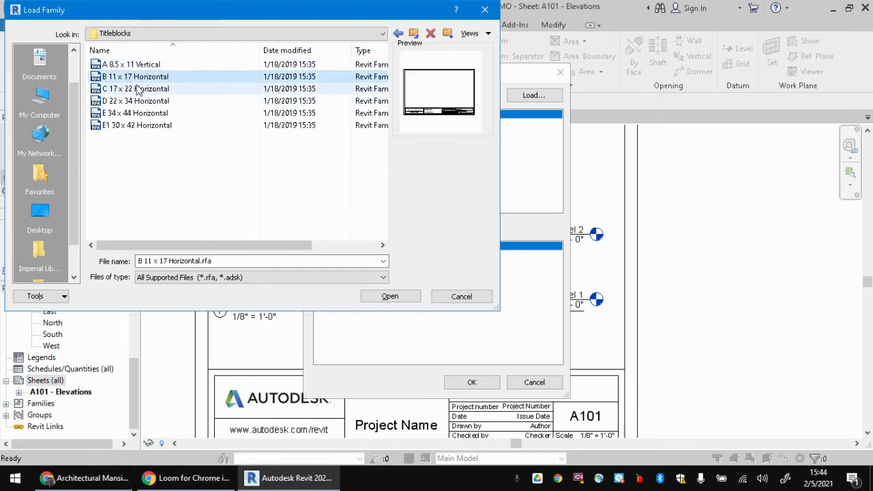
left_click(403, 297)
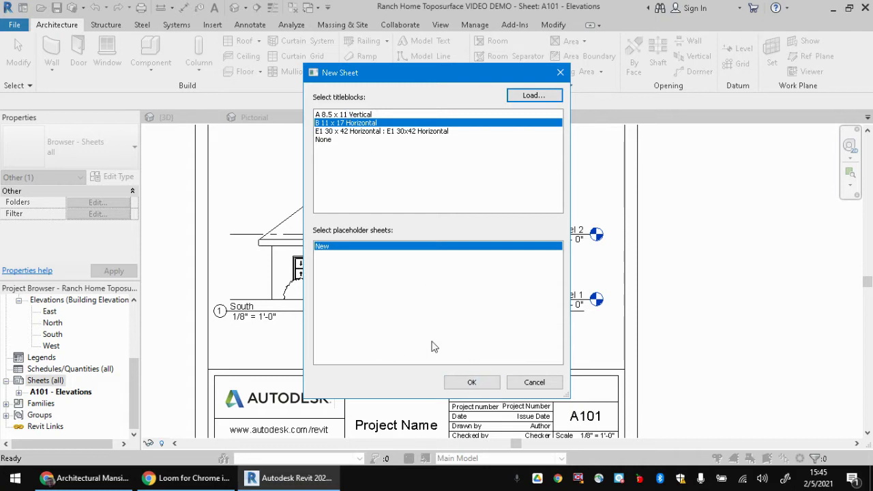
left_click(473, 384)
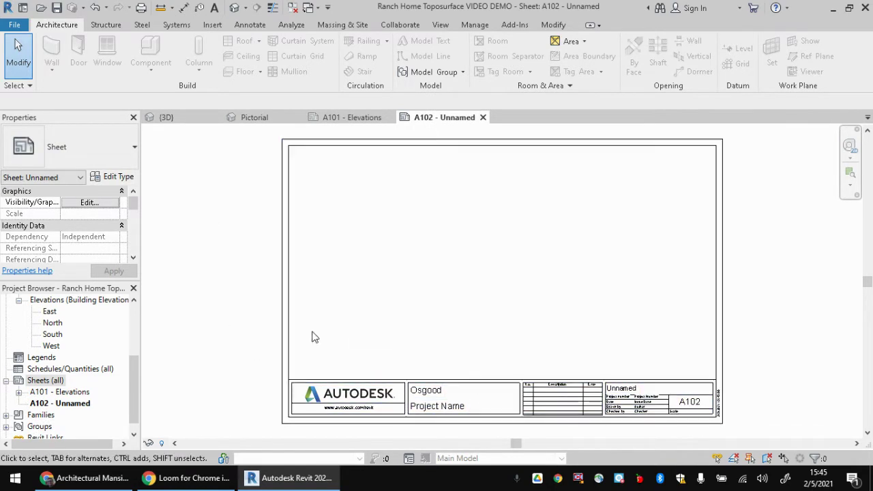
Step: Create sheet A103 using the A 8.5 x 11 Vertical title block
right_click(38, 380)
left_click(81, 276)
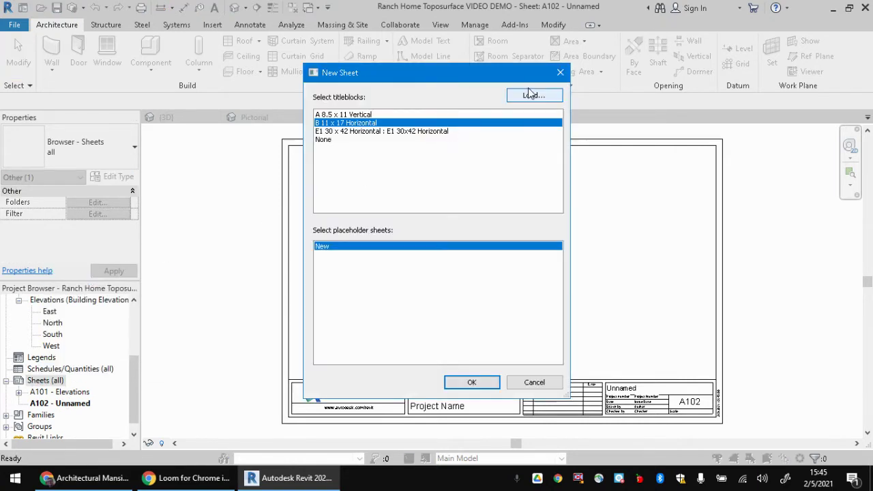
left_click(335, 115)
left_click(481, 387)
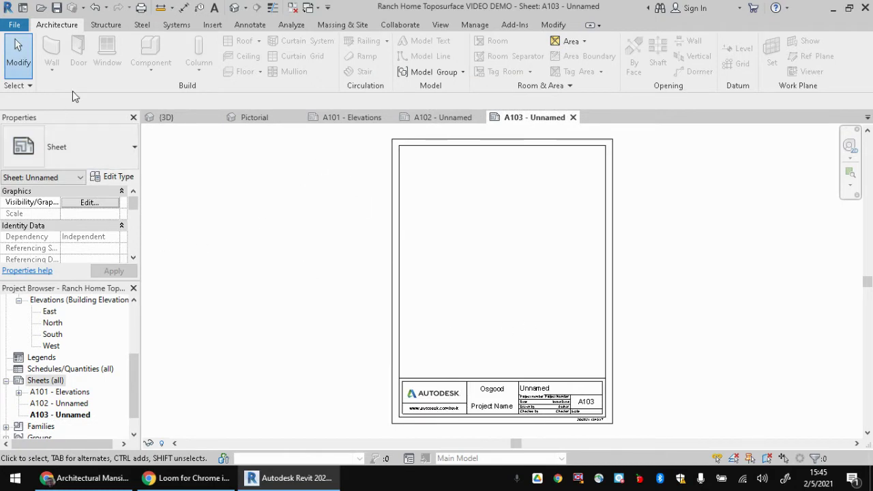
scroll(60, 350, "up", 2)
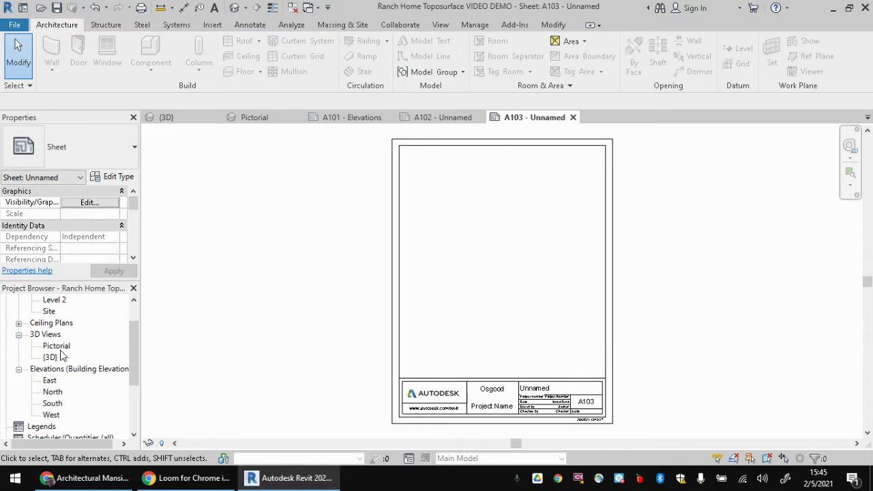
Step: Drag the Pictorial 3D view onto sheet A103 and place it
left_click_drag(57, 351, 470, 216)
scroll(548, 277, "up", 1)
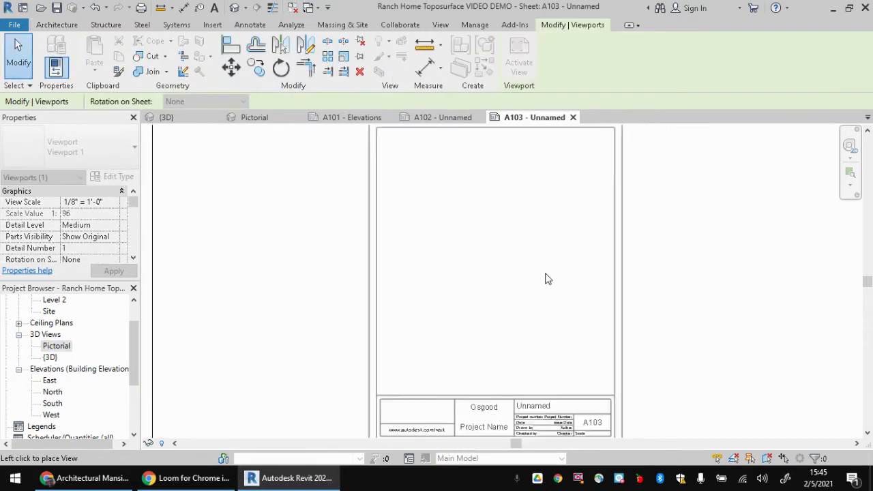
scroll(543, 271, "down", 3)
scroll(526, 268, "up", 1)
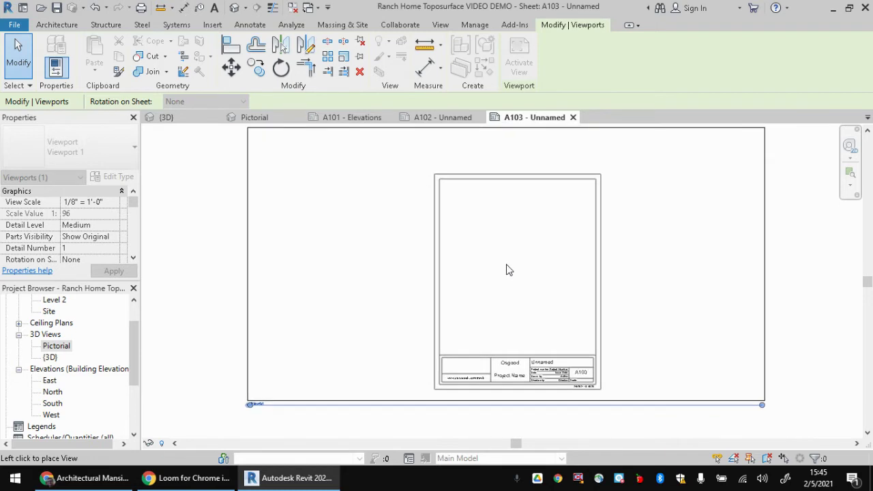
left_click(507, 269)
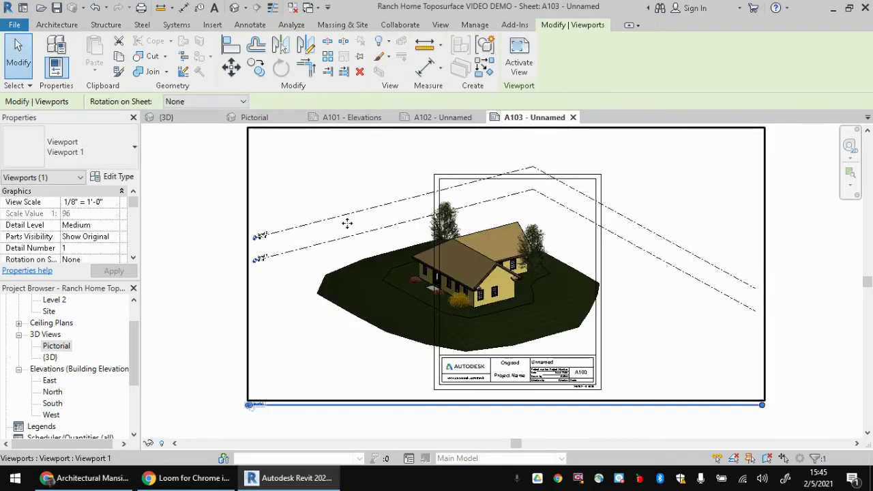
Step: Try a 1" = 10'-0" view scale on the viewport, then revert to 1/8" = 1'-0"
left_click(99, 204)
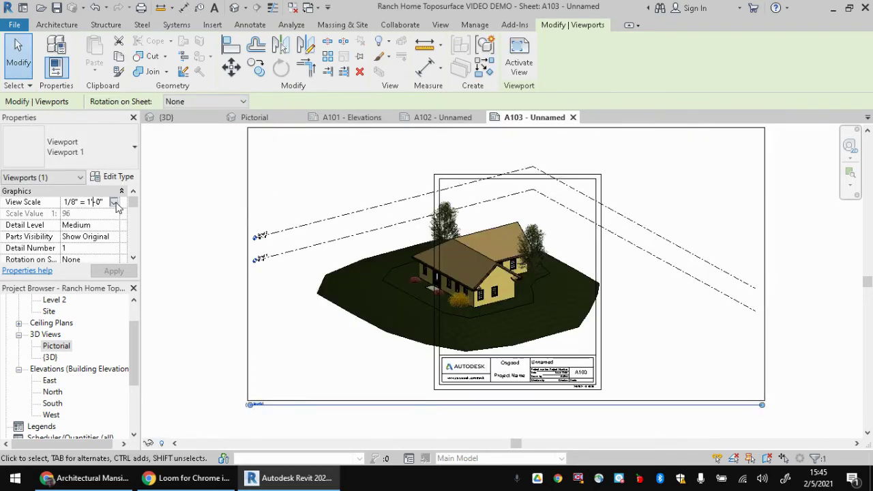
left_click(114, 202)
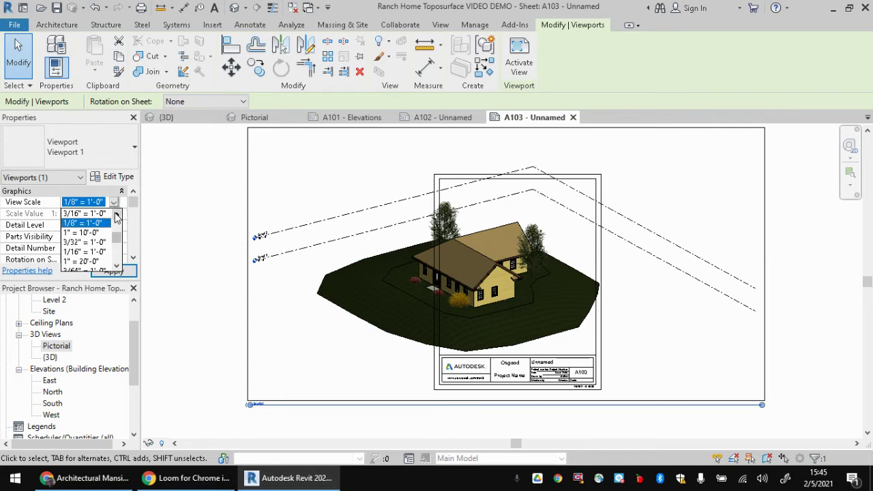
left_click(83, 234)
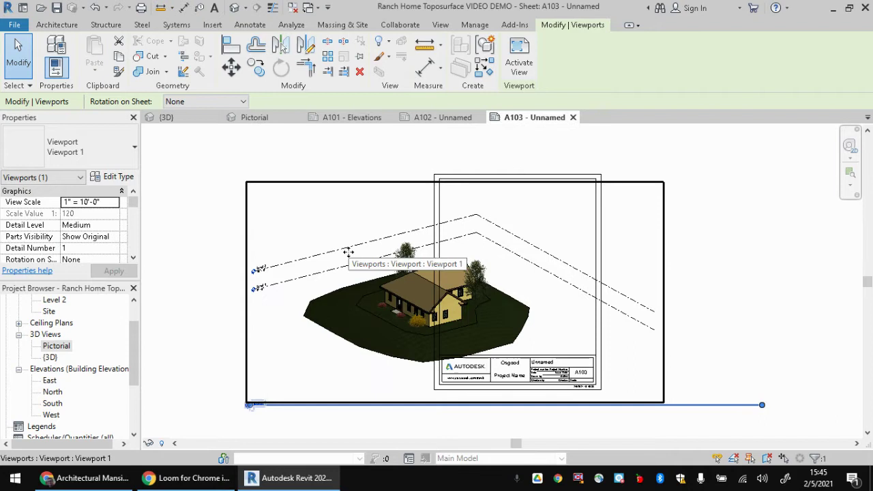
left_click(115, 203)
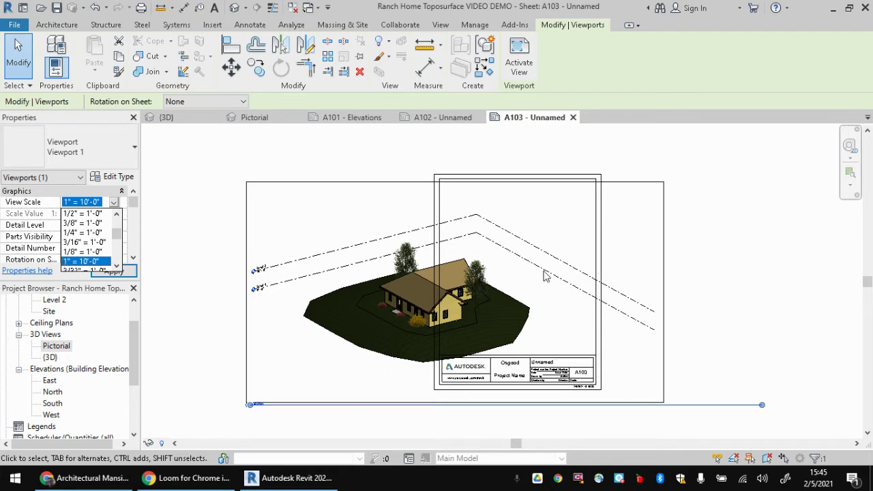
left_click(82, 252)
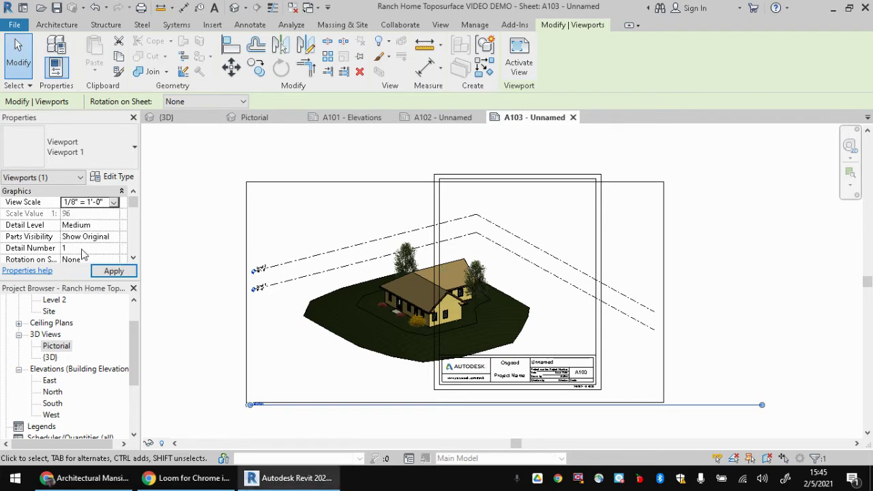
left_click(111, 177)
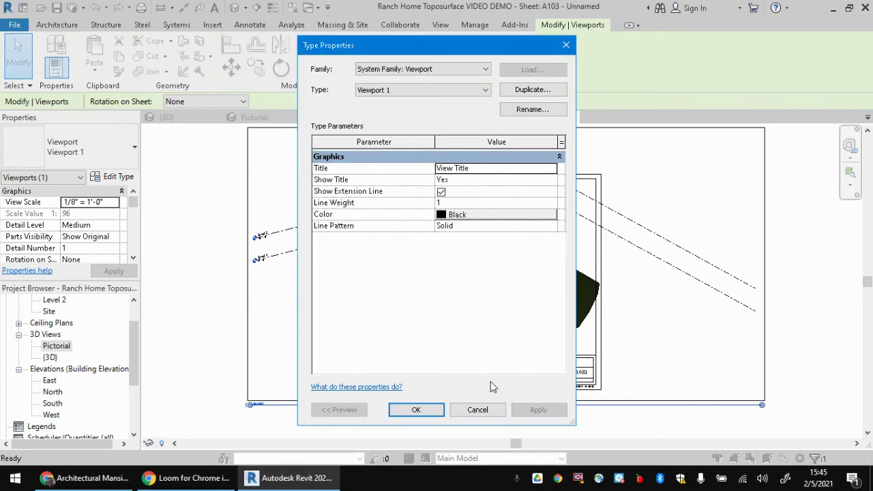
left_click(478, 410)
Step: Try view scales 3/16" and 1" = 1'-0", settling on 1/16" = 1'-0"
left_click(90, 202)
left_click(114, 202)
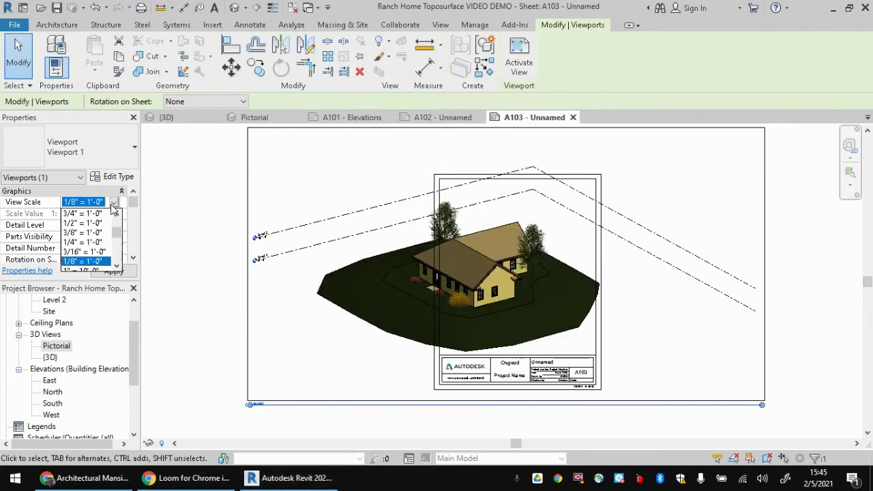
scroll(94, 262, "down", 1)
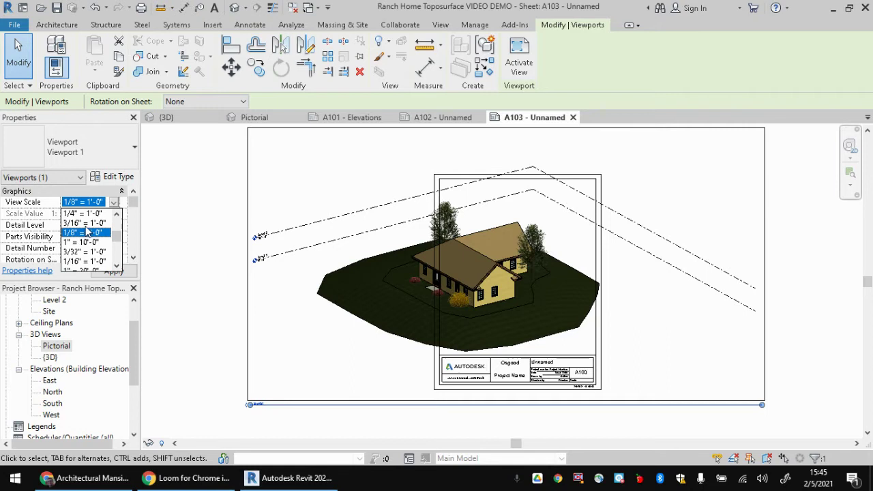
left_click(83, 223)
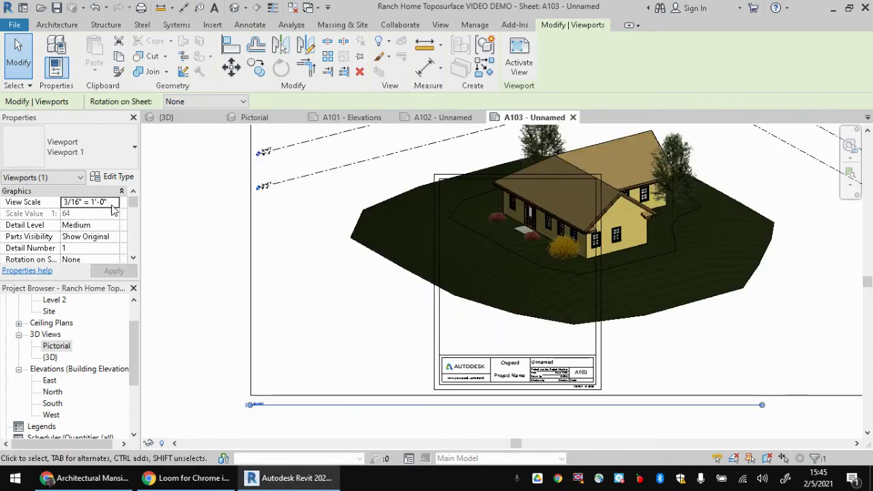
left_click(112, 205)
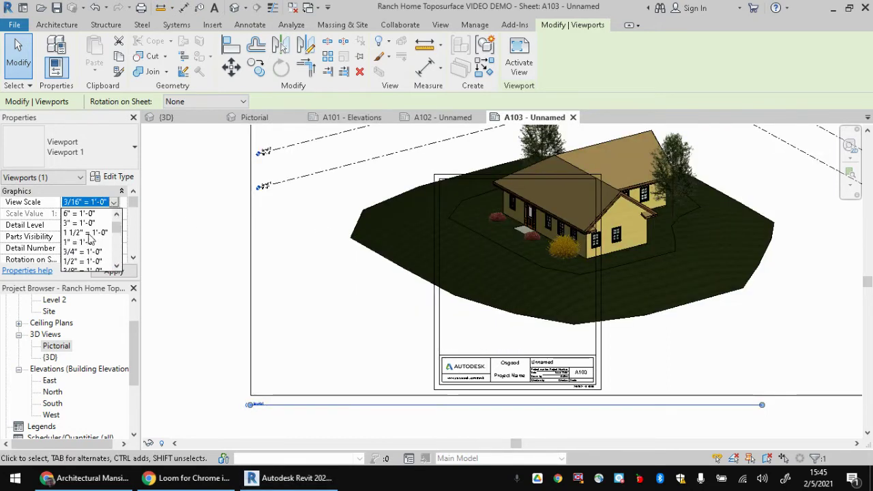
left_click(84, 243)
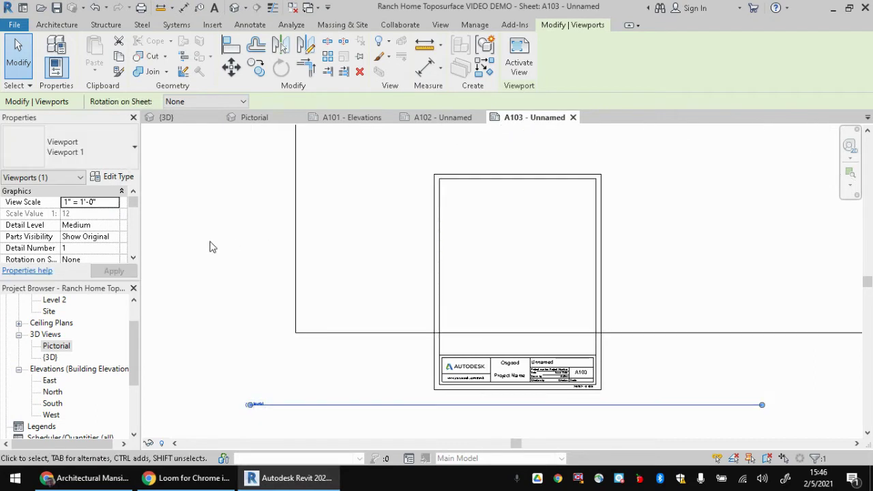
left_click(109, 206)
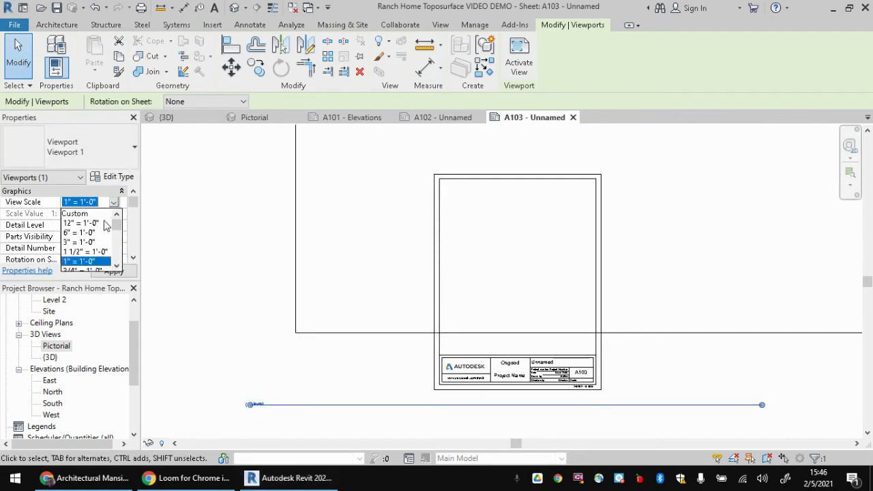
scroll(96, 242, "down", 4)
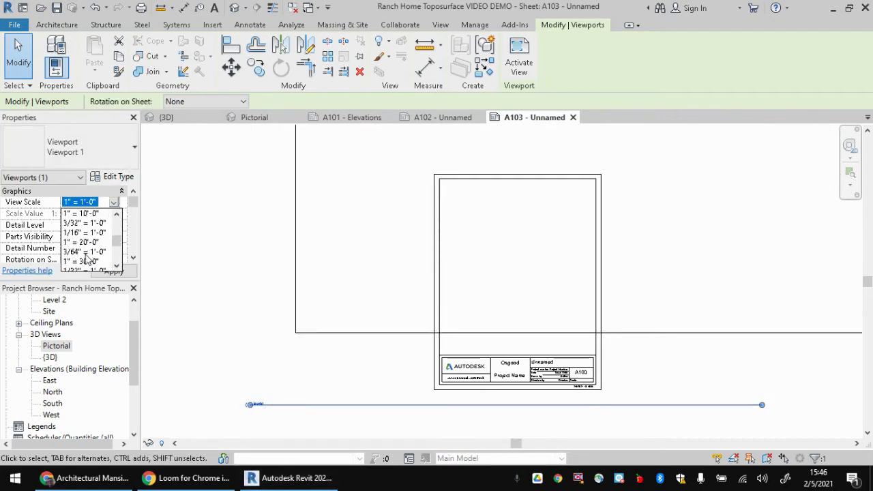
left_click(83, 233)
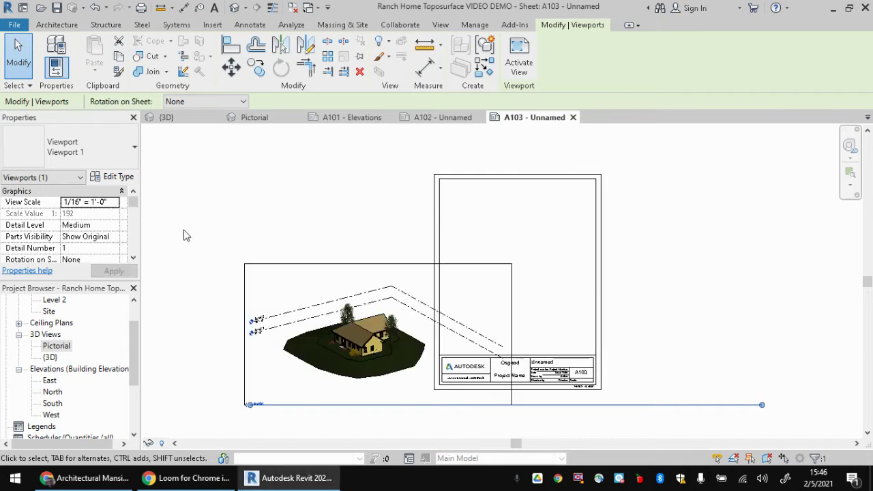
Step: Move the Pictorial viewport up and center it on the title block
left_click_drag(382, 345, 566, 267)
scroll(567, 269, "up", 1)
left_click_drag(437, 296, 522, 281)
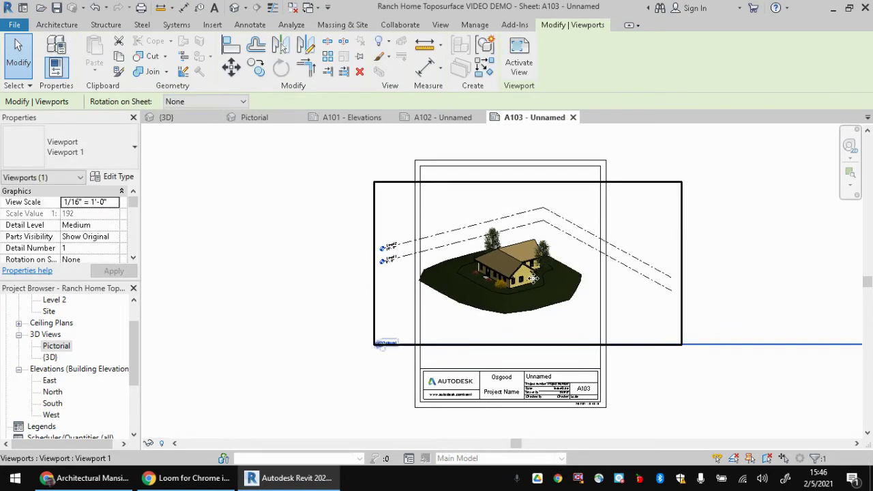
scroll(535, 278, "down", 1)
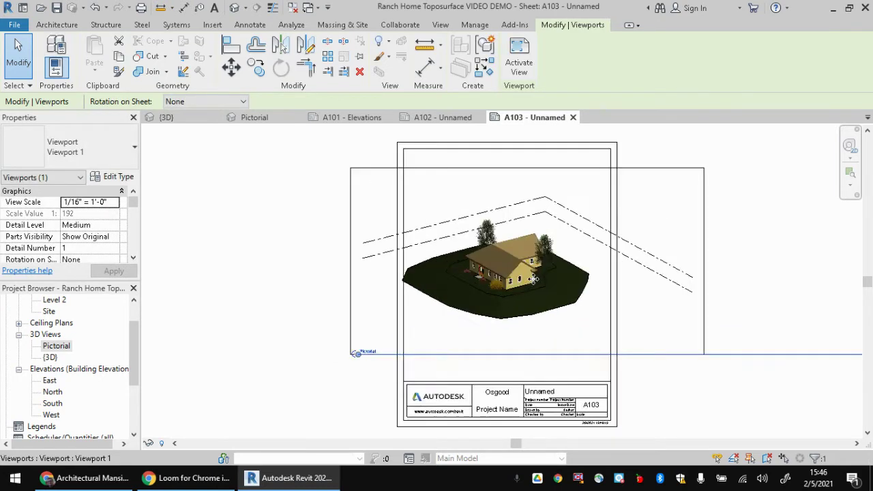
scroll(535, 279, "up", 2)
Step: Set the viewport scale to 1/32" = 1'-0" and apply it
left_click(109, 202)
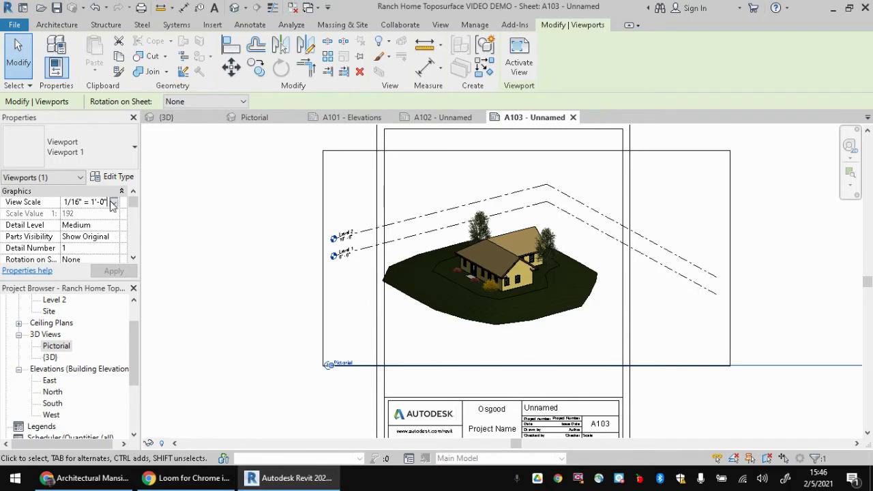
left_click(114, 204)
scroll(95, 242, "down", 3)
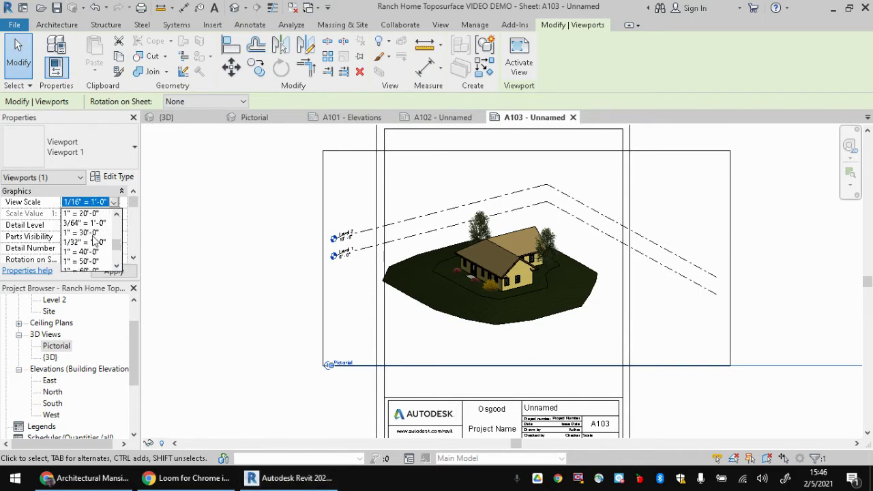
left_click(86, 242)
left_click(113, 271)
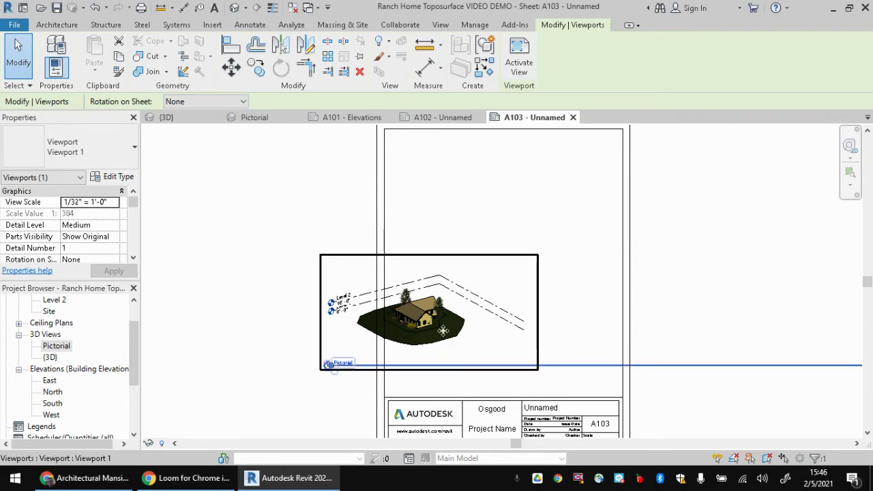
Step: Shift the Pictorial viewport and set its scale back to 1/16" = 1'-0"
left_click_drag(449, 338, 533, 284)
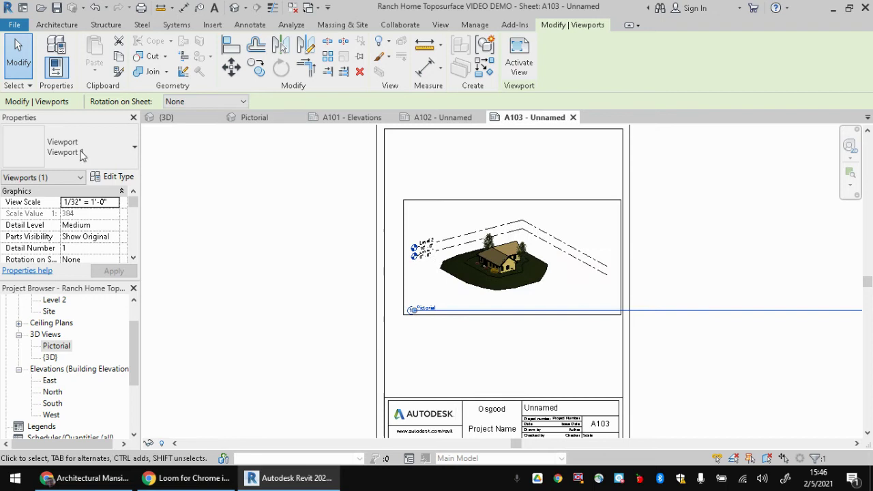
left_click(100, 204)
left_click(114, 202)
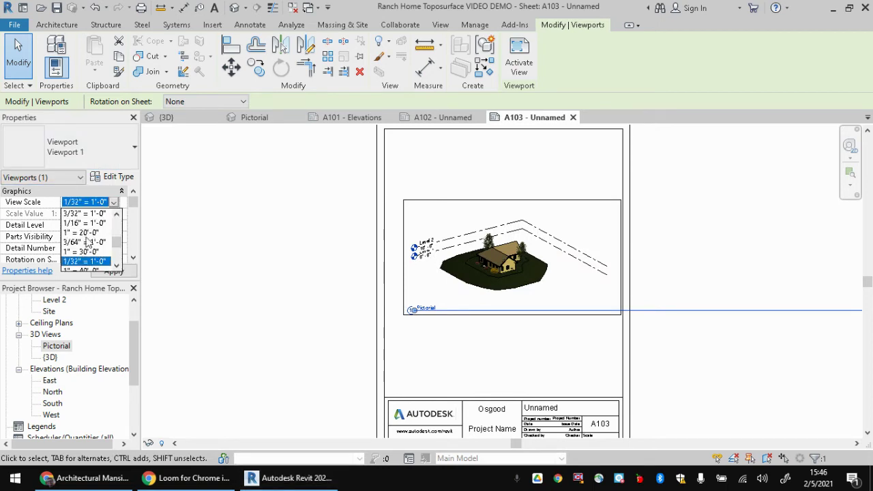
left_click(82, 224)
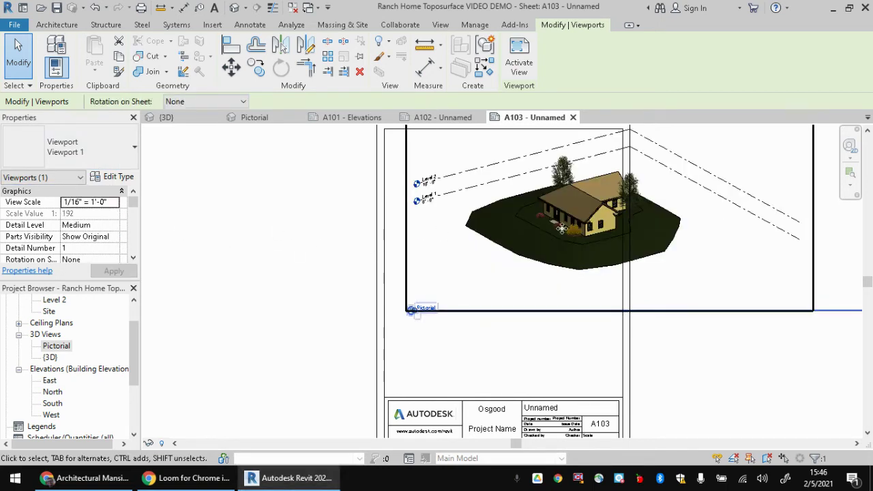
Step: Reposition the Pictorial viewport down and left, nudging it into place on the sheet
left_click_drag(550, 216, 493, 275)
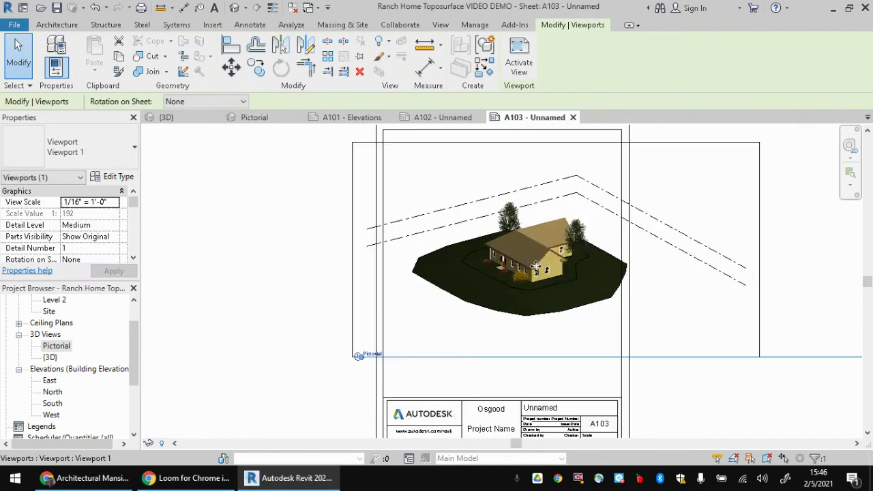
scroll(537, 266, "up", 1)
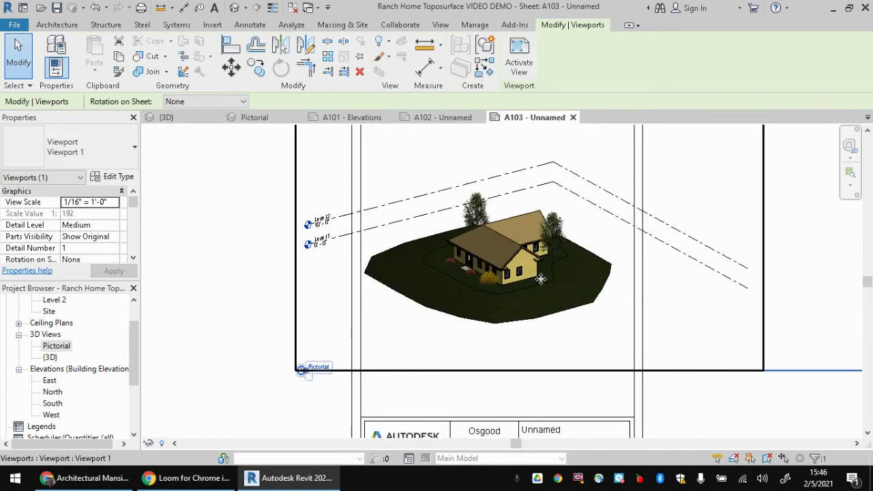
left_click_drag(484, 262, 488, 262)
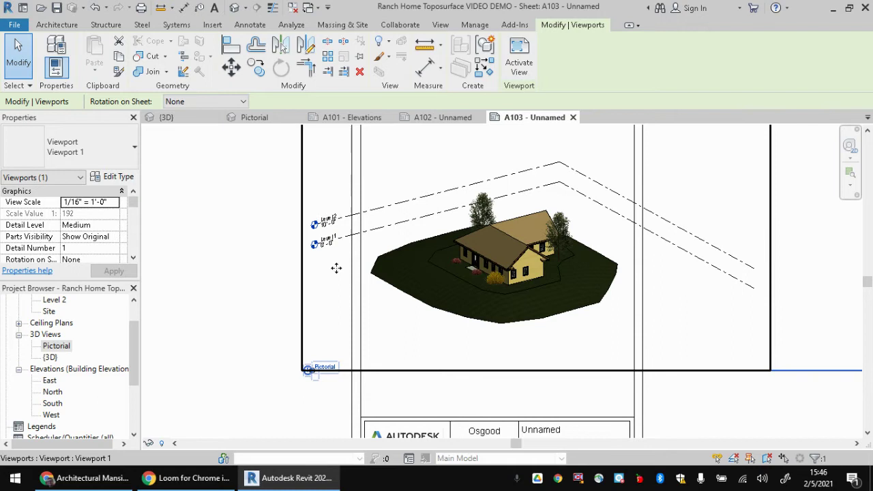
left_click(273, 294)
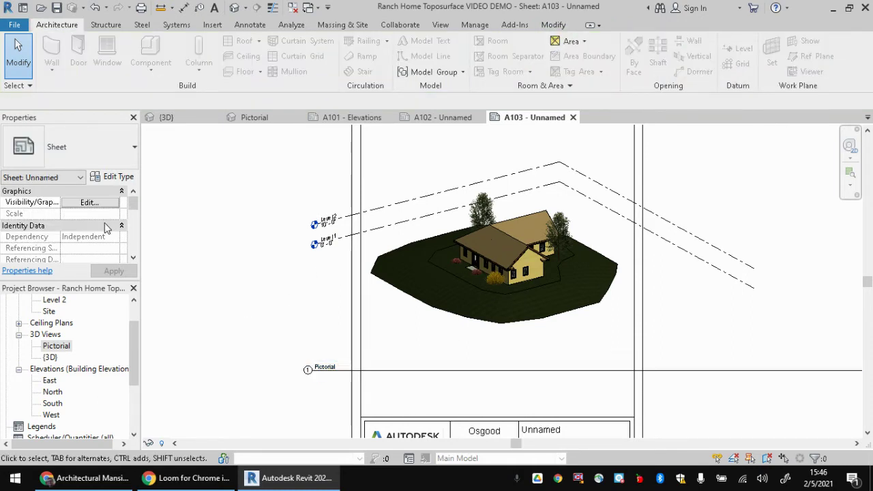
left_click(469, 272)
scroll(614, 259, "down", 2)
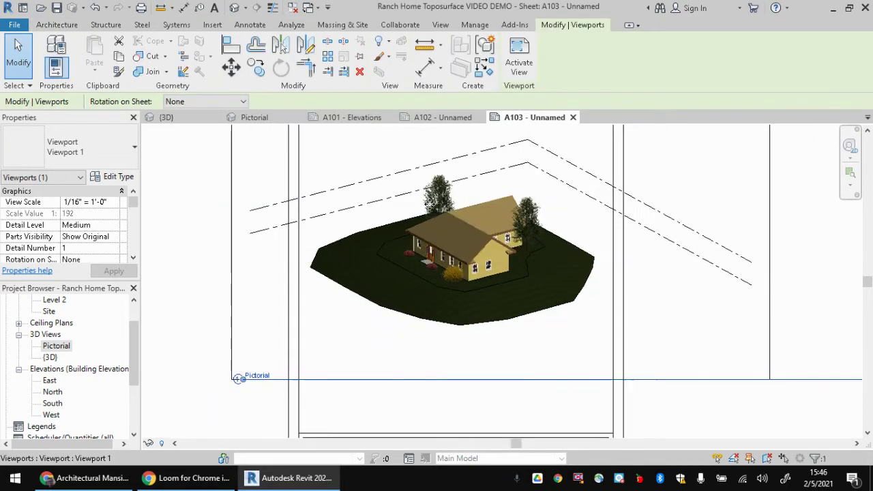
scroll(501, 262, "down", 1)
scroll(553, 216, "up", 1)
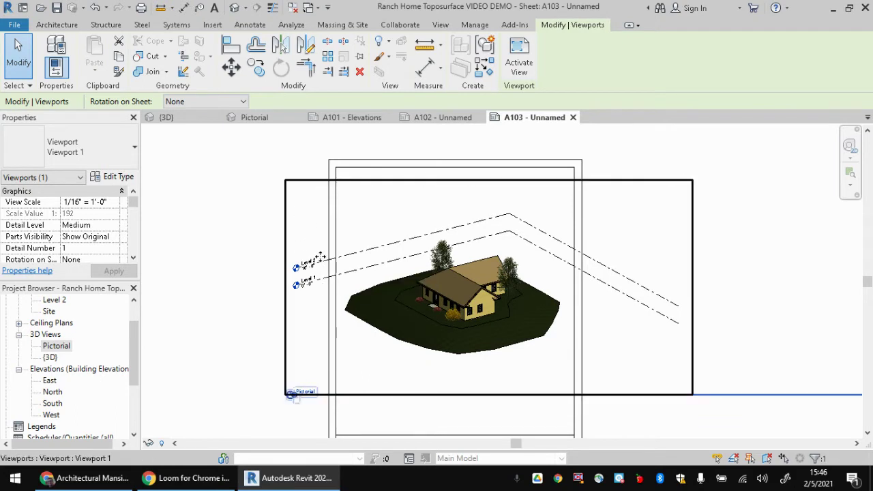
Step: Activate the Pictorial viewport and hide the Levels category in the view
double_click(309, 202)
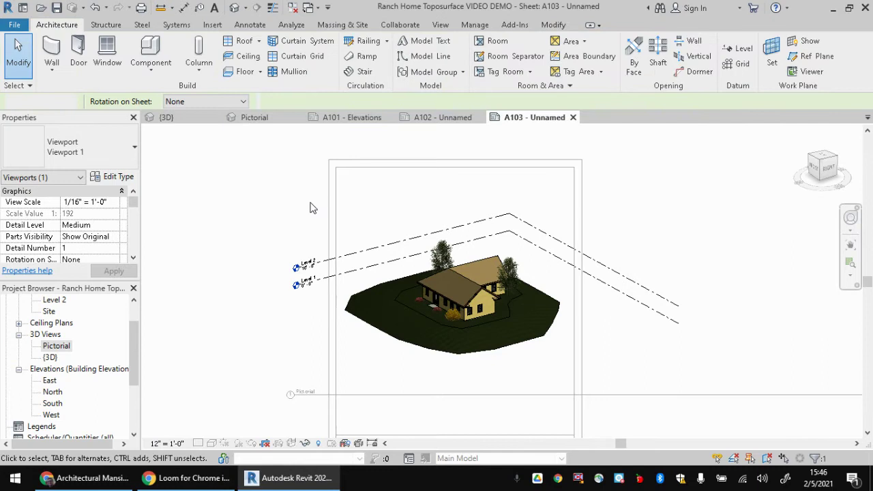
right_click(370, 256)
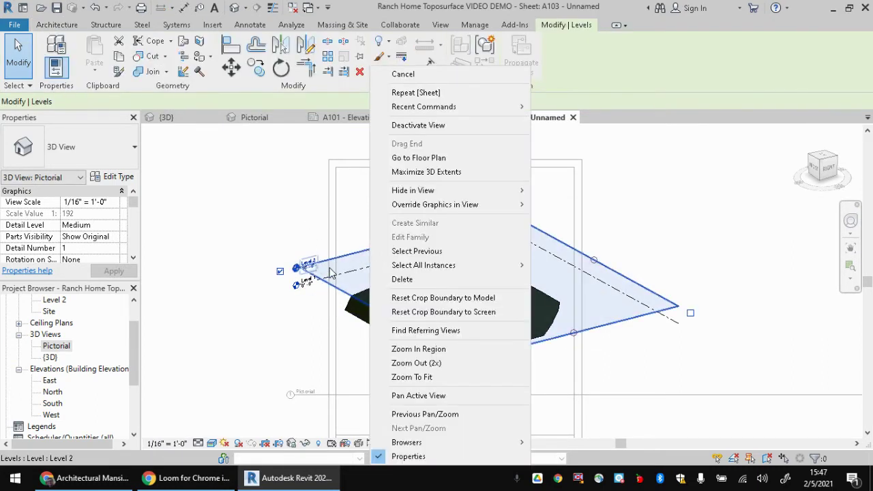
mouse_move(435, 195)
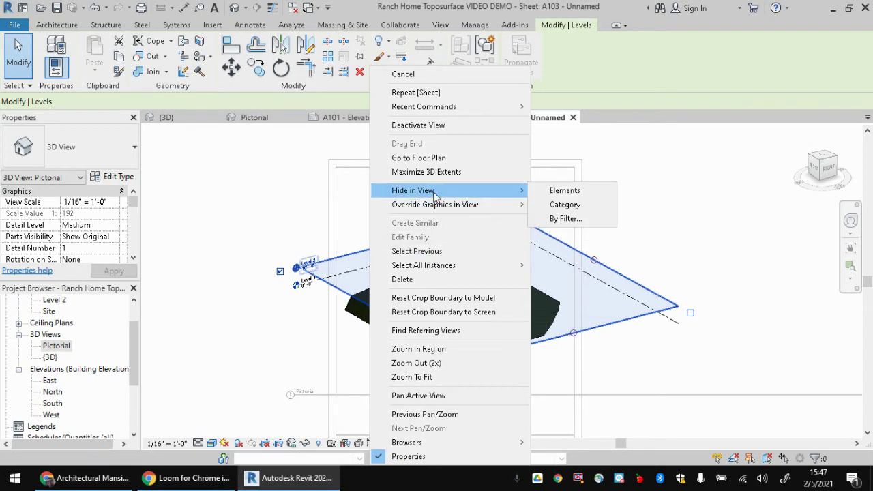
left_click(565, 207)
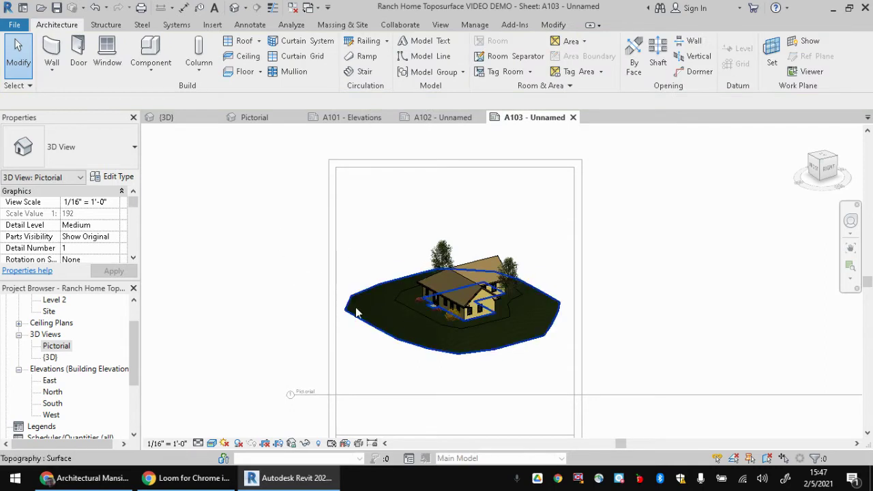
Step: Hide the Windows category in the Pictorial view as well
left_click(481, 313)
right_click(481, 312)
mouse_move(607, 191)
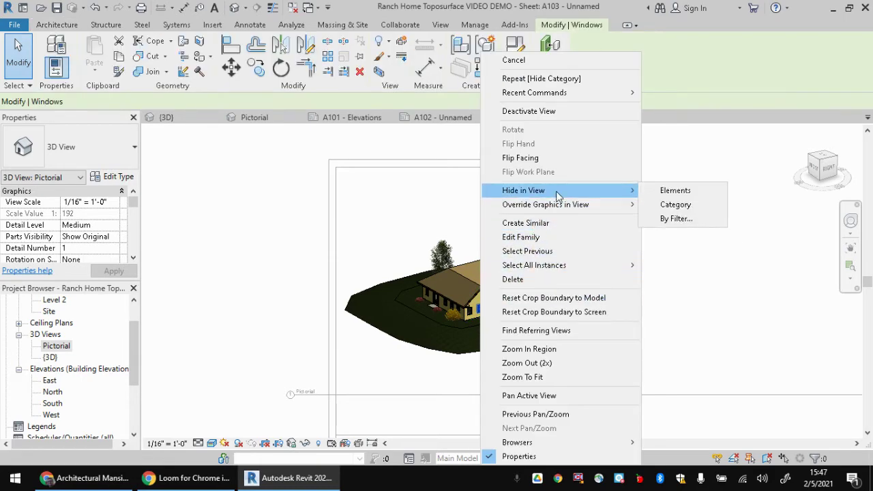
left_click(679, 204)
scroll(467, 314, "down", 2)
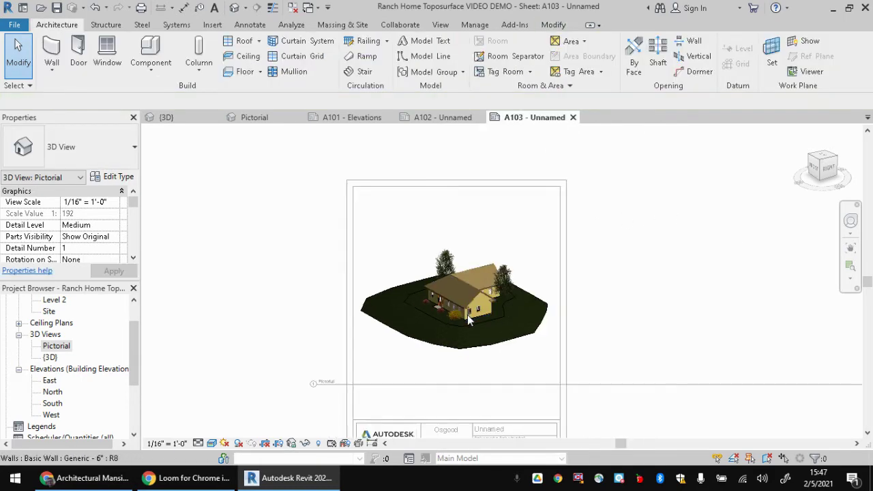
scroll(478, 313, "up", 6)
scroll(487, 304, "down", 1)
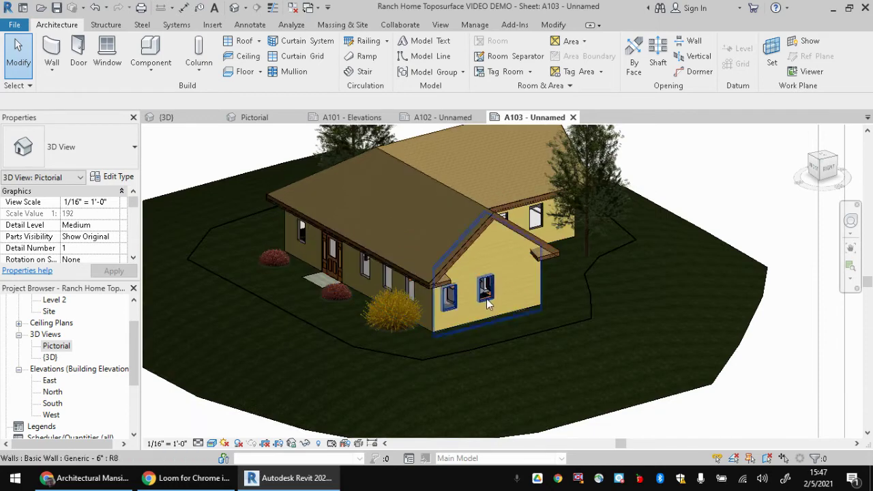
scroll(484, 294, "down", 5)
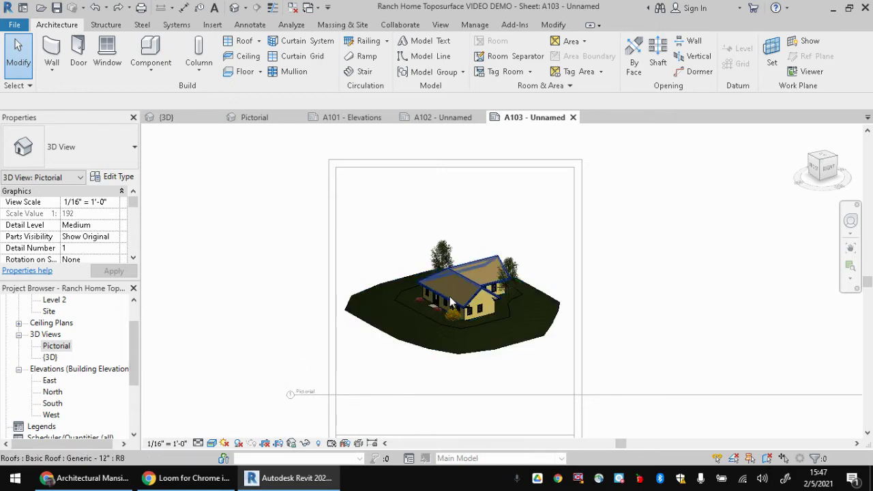
scroll(423, 337, "down", 1)
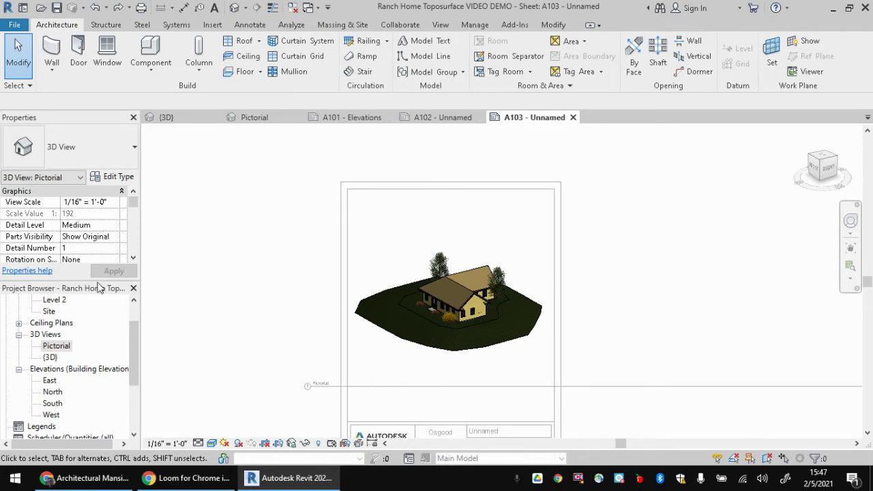
Step: Deactivate the Pictorial view and move the viewport and its title line up on the sheet
double_click(205, 282)
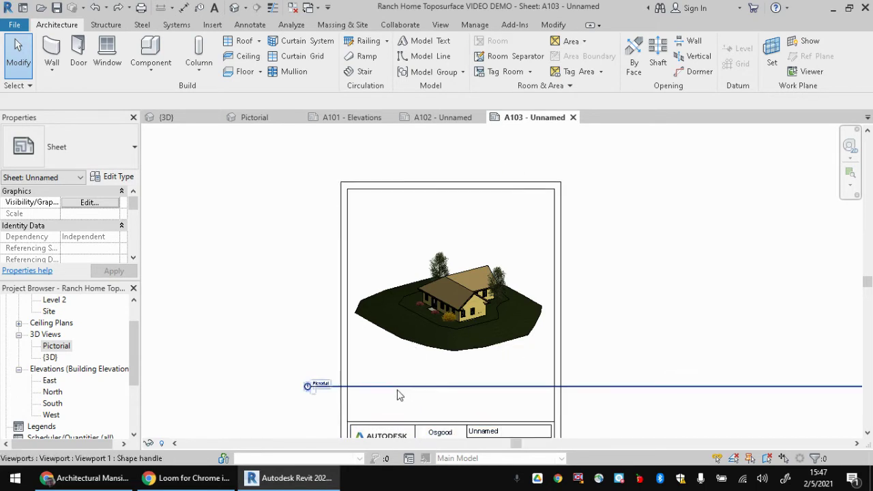
left_click_drag(403, 387, 445, 372)
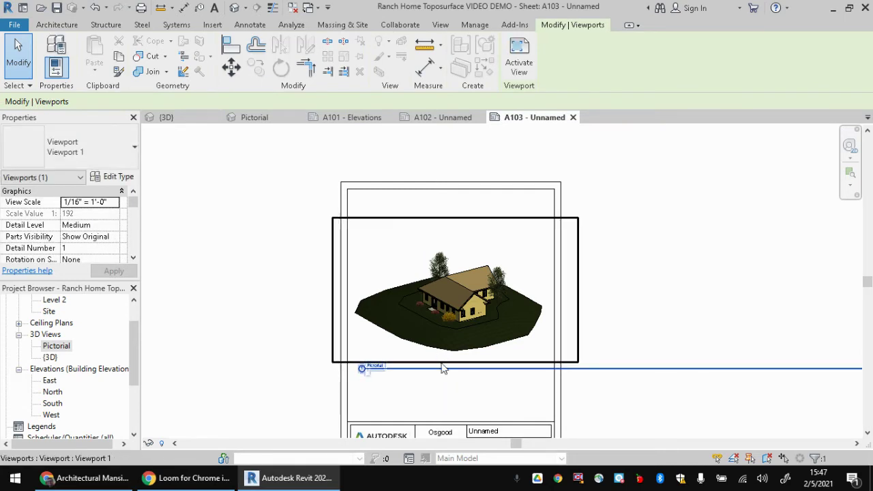
scroll(516, 386, "down", 1)
scroll(516, 386, "down", 1)
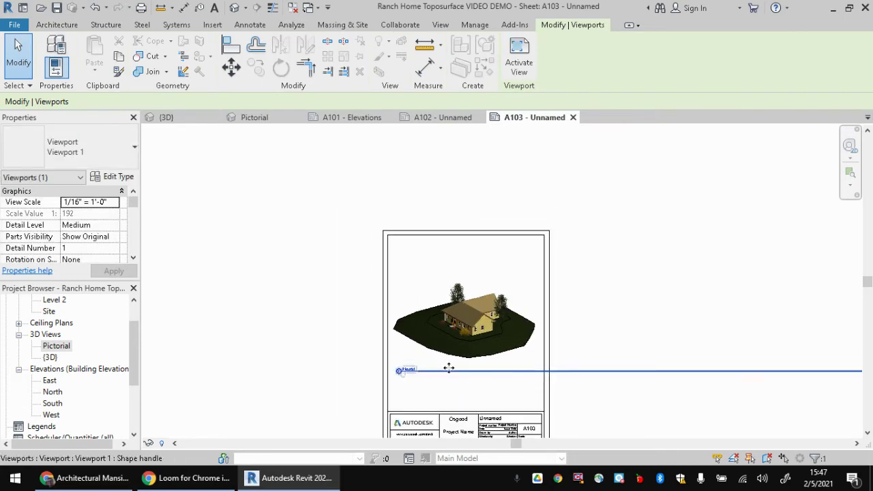
middle_click_drag(449, 366, 396, 285)
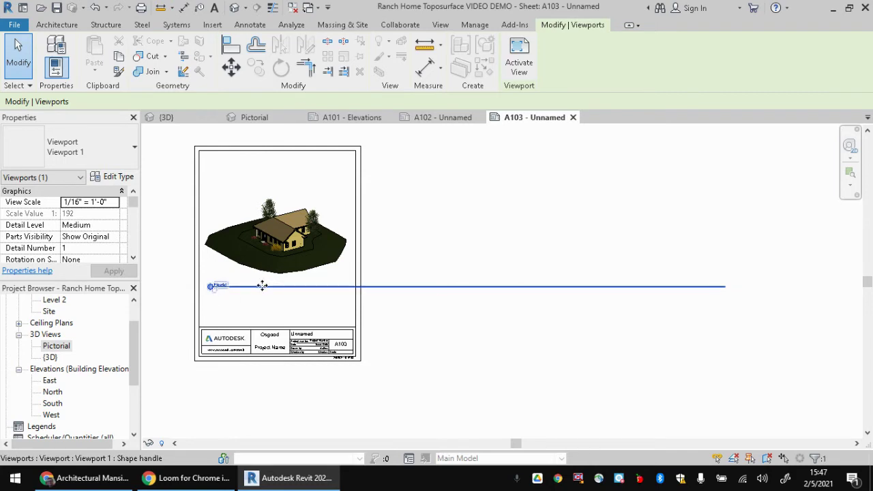
mouse_move(262, 286)
left_mouse_down()
mouse_move(220, 305)
mouse_move(271, 276)
left_mouse_up()
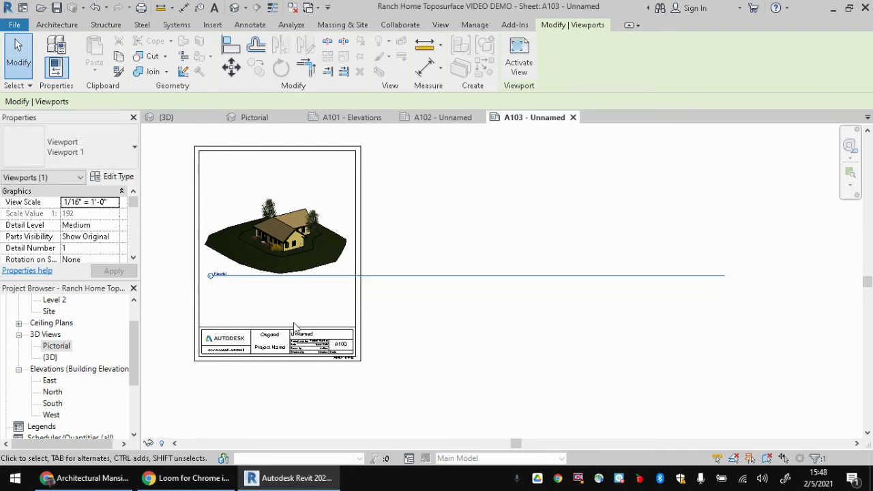
Step: Try moving the Pictorial viewport down, then undo the move
left_click(492, 349)
left_click(350, 228)
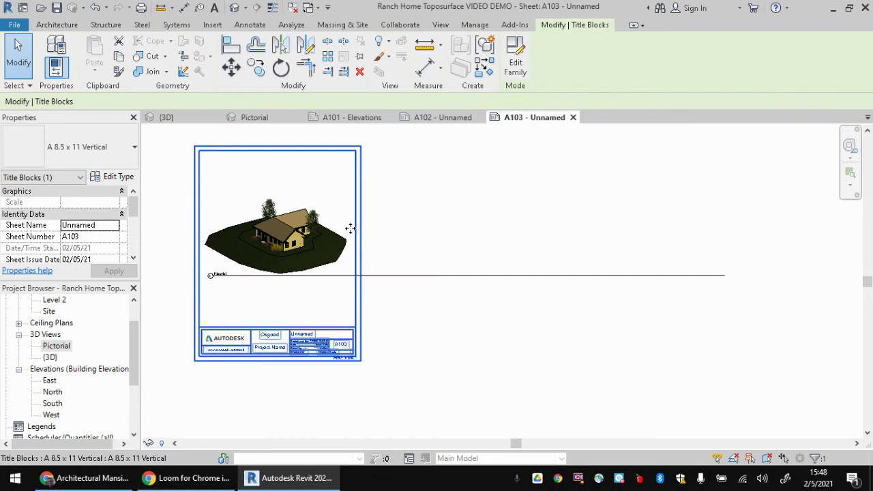
left_click(596, 199)
left_click(375, 227)
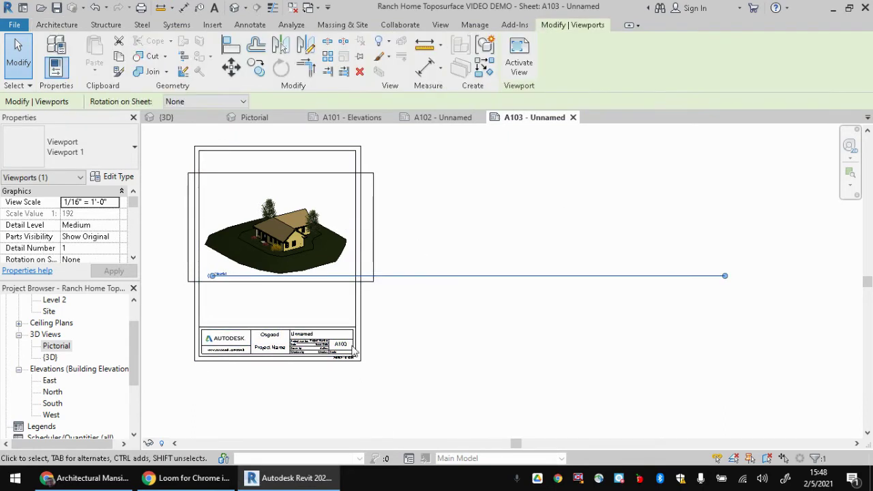
left_click_drag(325, 275, 328, 308)
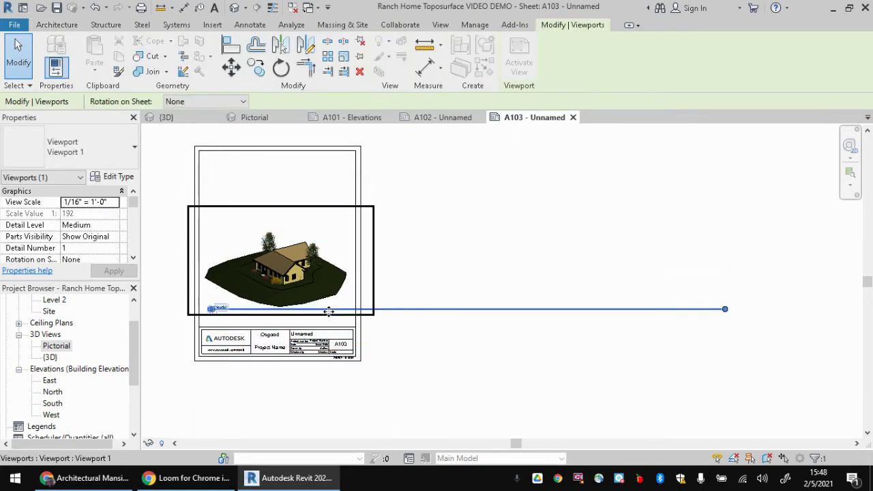
key("ctrl+z")
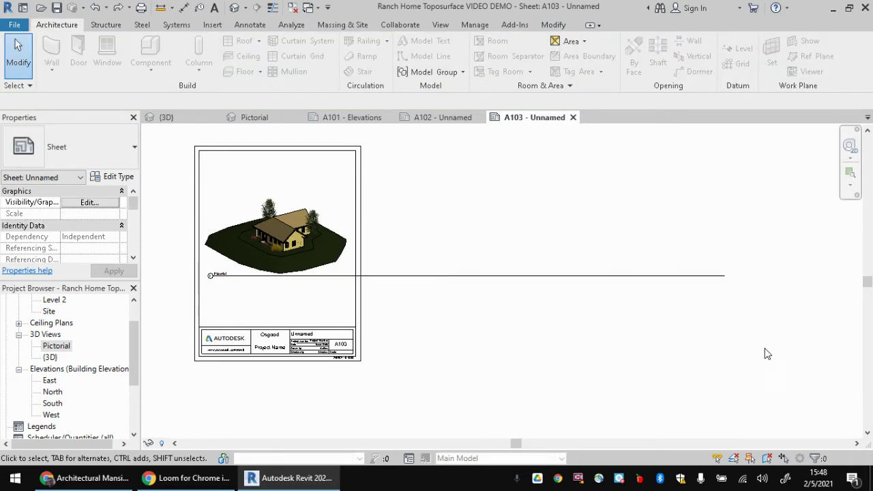
Step: Drag the title line's end grip left so it ends just past the house image
left_click(306, 281)
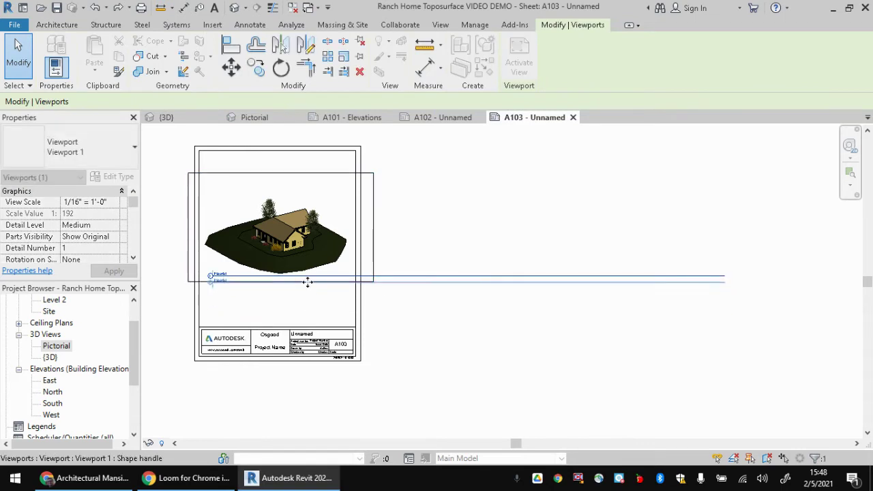
left_click(542, 329)
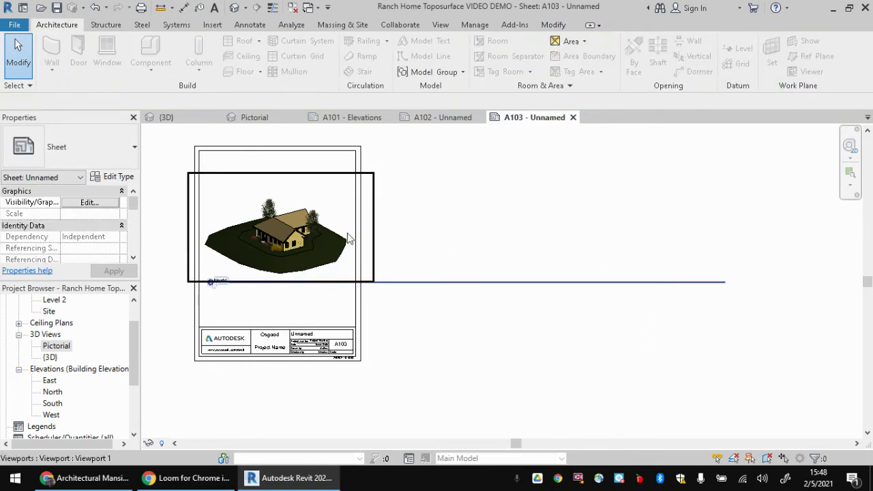
left_click(329, 181)
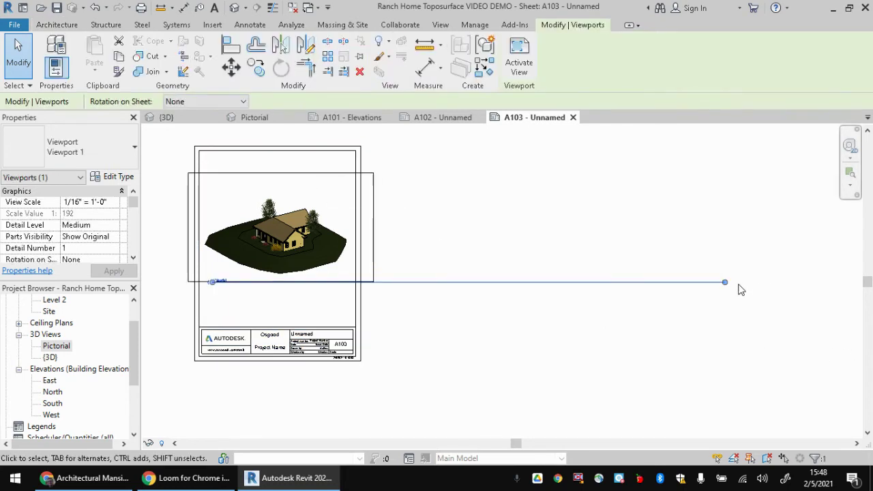
left_click_drag(725, 285, 328, 298)
left_click(542, 357)
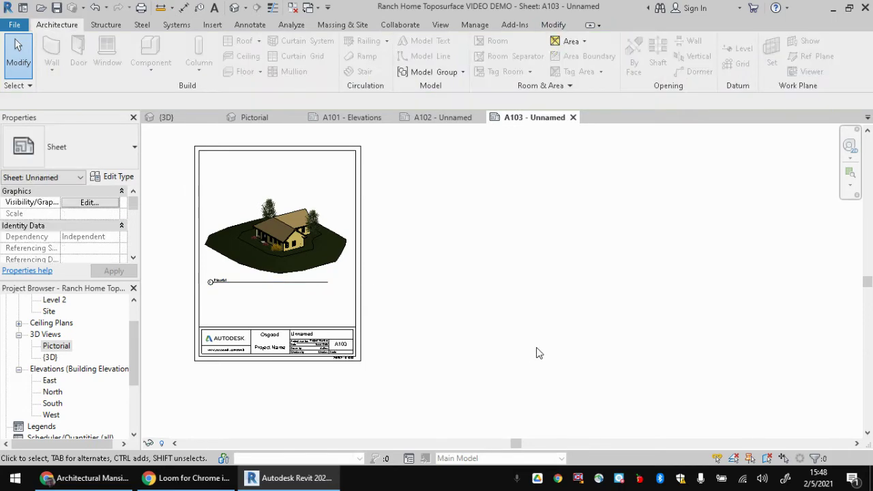
Step: Activate the Pictorial viewport on sheet A103 for editing
scroll(304, 249, "up", 4)
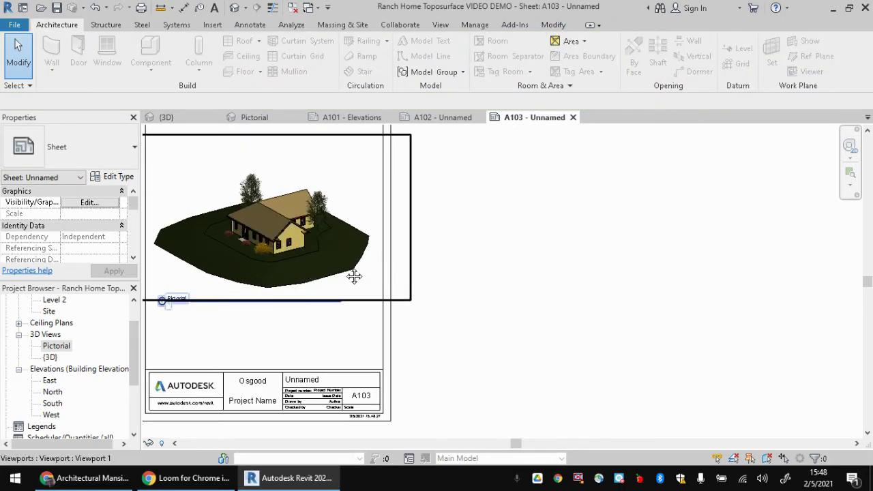
middle_click_drag(355, 275, 511, 298)
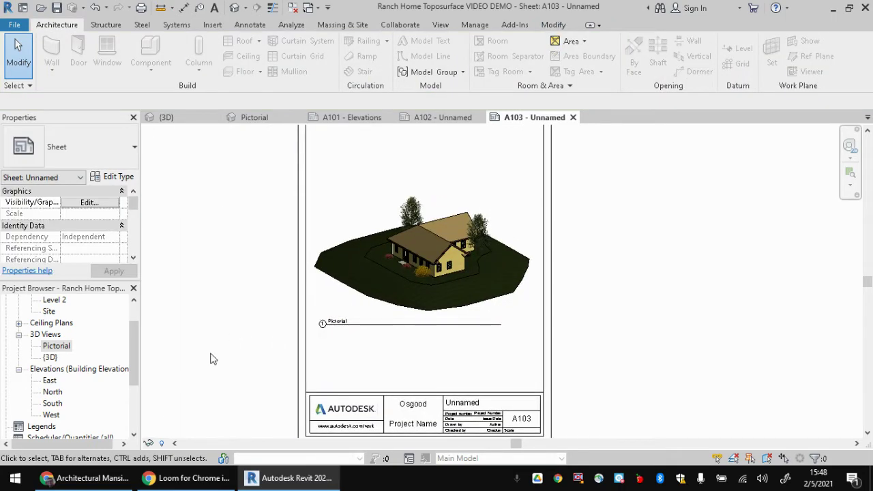
left_click(370, 326)
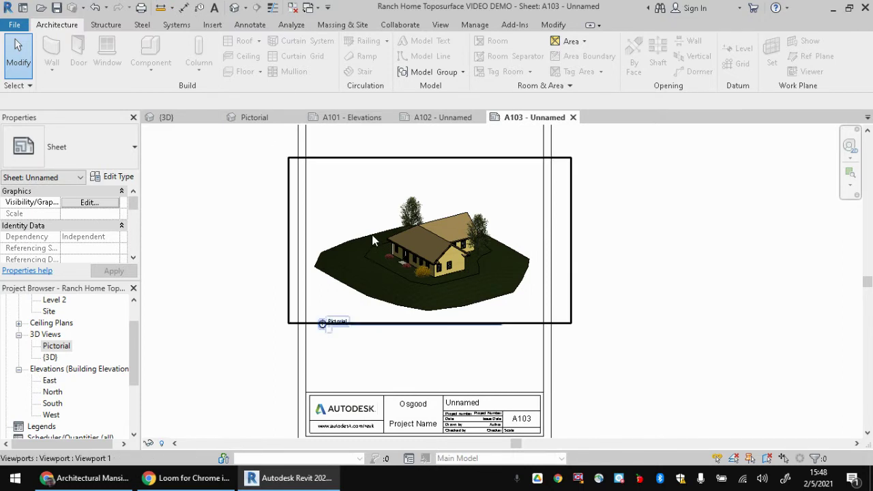
double_click(403, 283)
Step: Try the Wireframe and Hidden Line visual styles on the house, then set Realistic
left_click(212, 443)
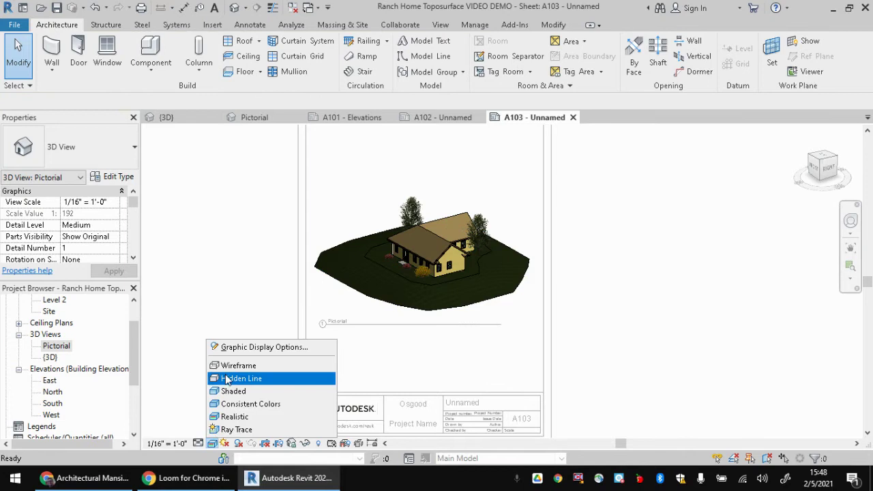
left_click(235, 379)
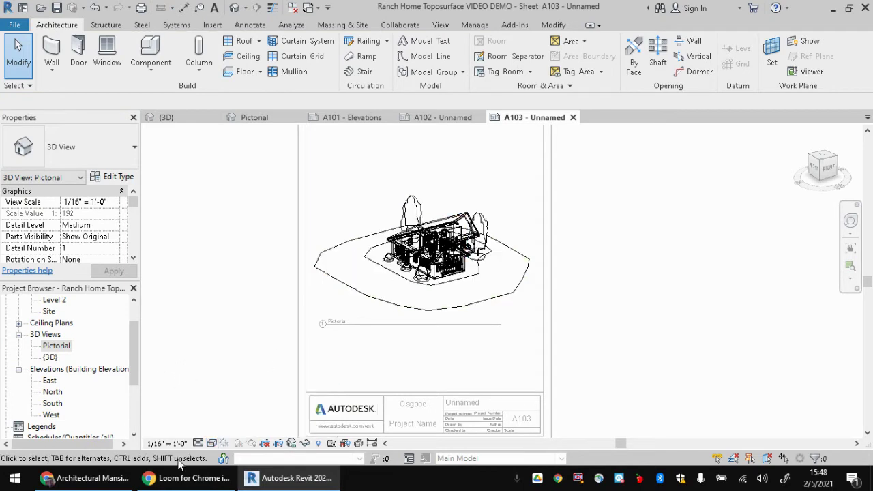
left_click(211, 444)
left_click(236, 379)
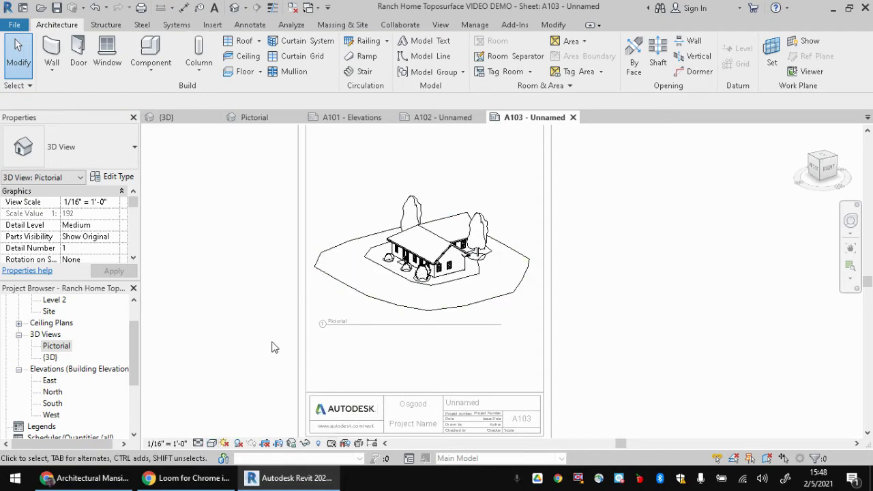
left_click(213, 443)
left_click(237, 416)
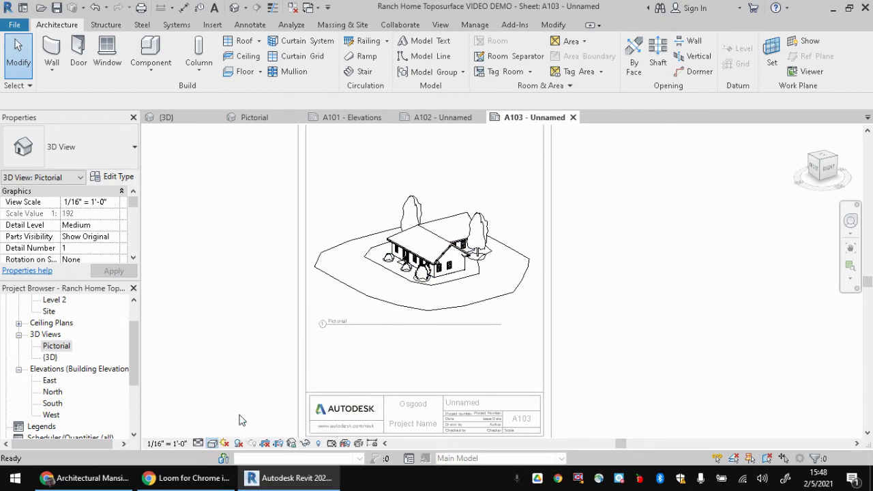
Step: Recentre the realistic house in the window and reactivate the Pictorial viewport
scroll(478, 288, "up", 5)
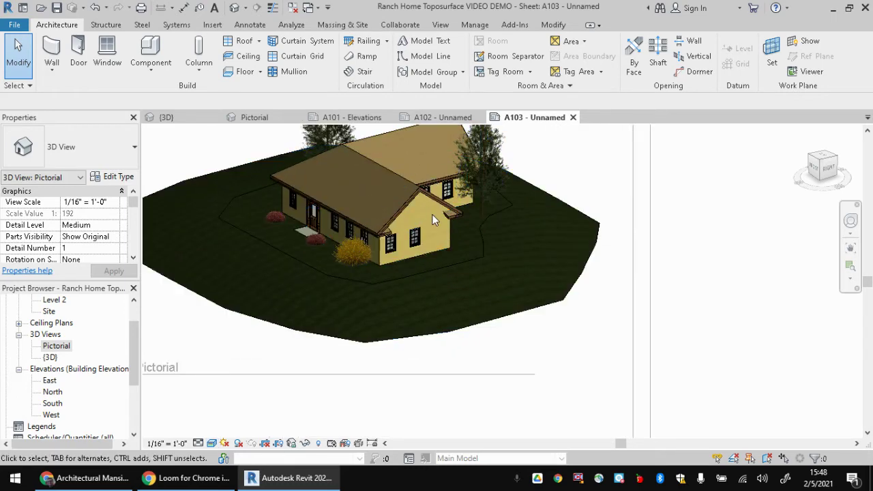
scroll(425, 217, "down", 3)
middle_click_drag(519, 288, 625, 361)
scroll(273, 316, "down", 2)
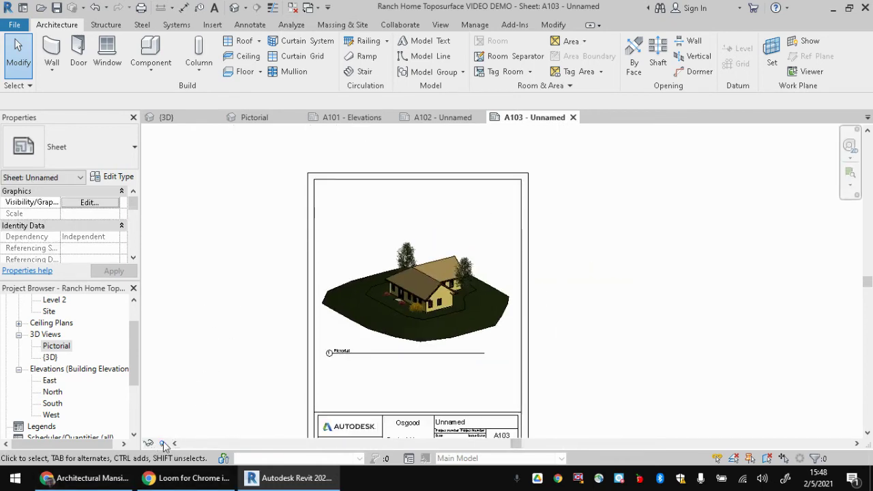
double_click(354, 250)
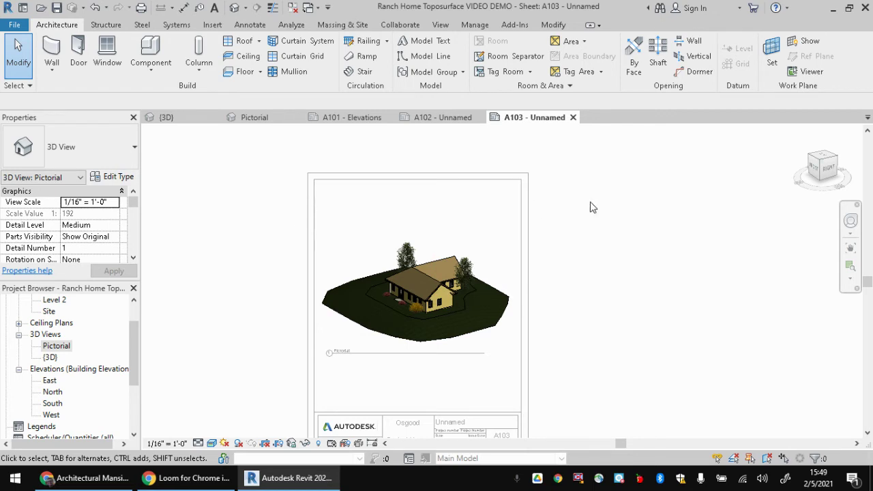
Step: Reactivate the Pictorial viewport and set its detail level to Fine
double_click(213, 308)
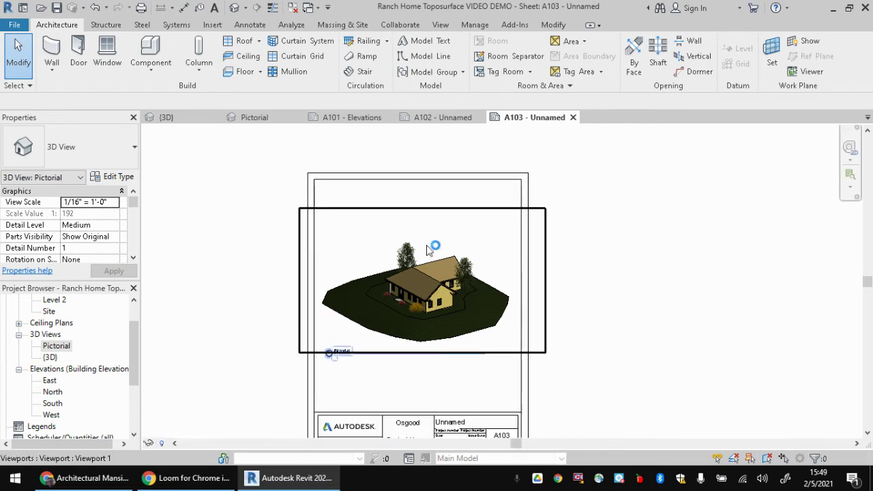
double_click(351, 244)
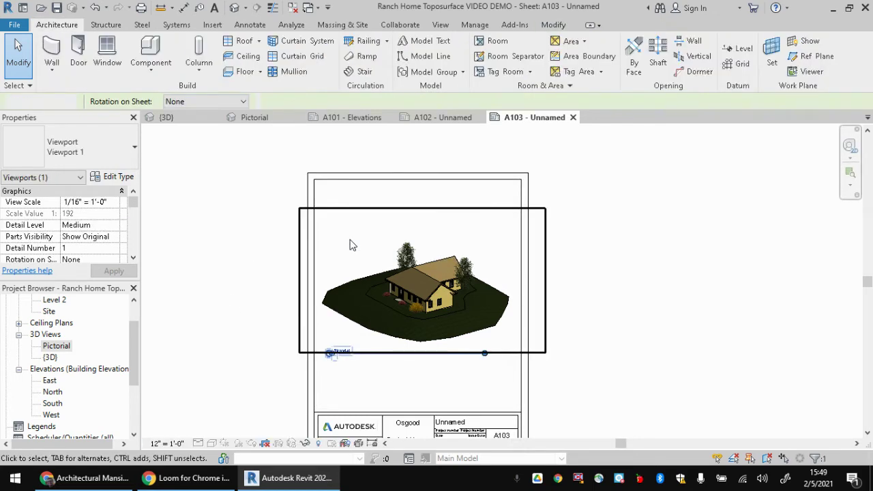
left_click(198, 444)
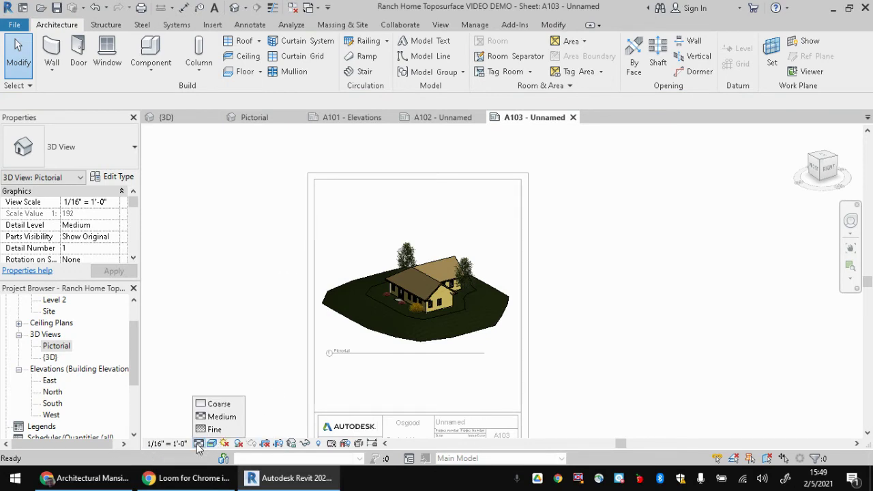
left_click(213, 430)
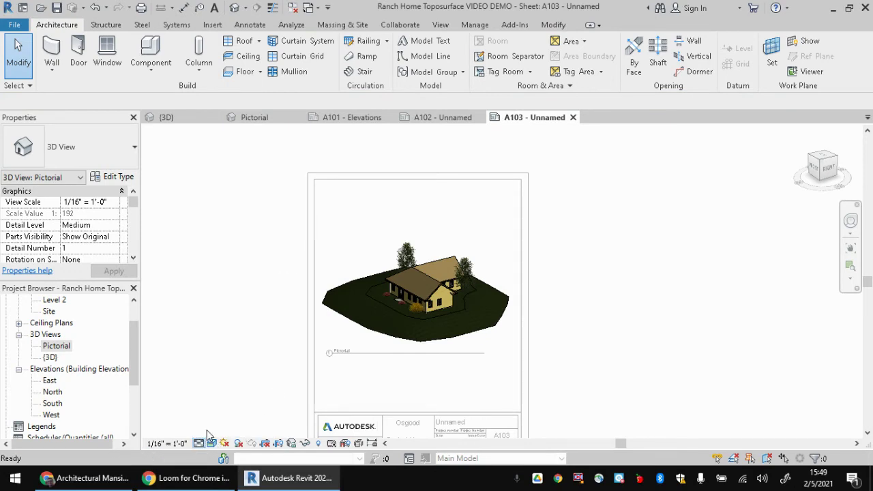
Step: Frame the front door and compare Medium detail before returning to Fine
scroll(412, 304, "up", 5)
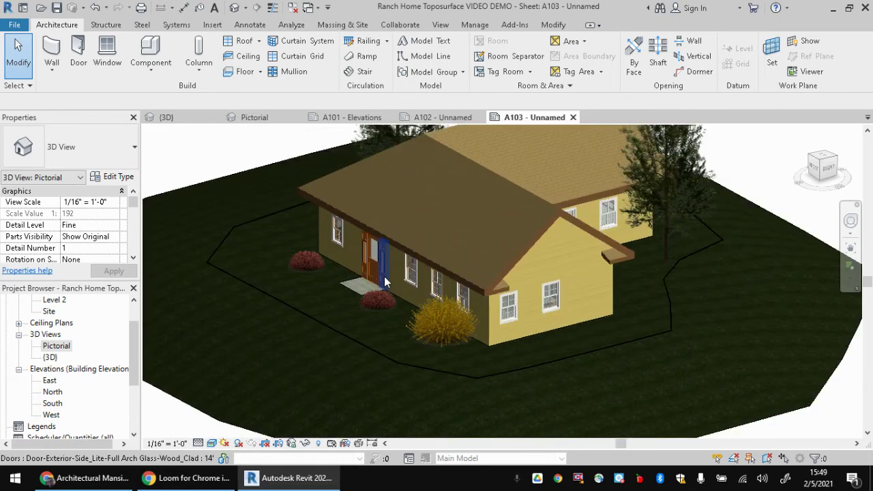
middle_click_drag(380, 276, 355, 344)
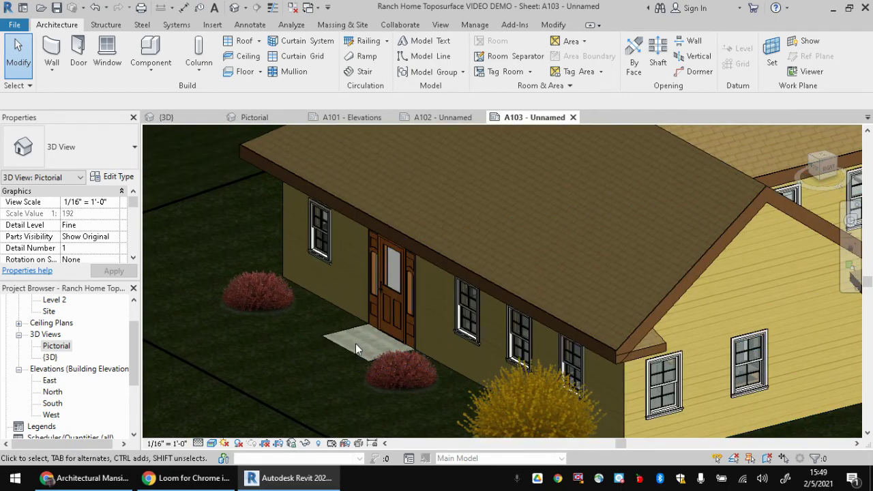
scroll(392, 314, "up", 5)
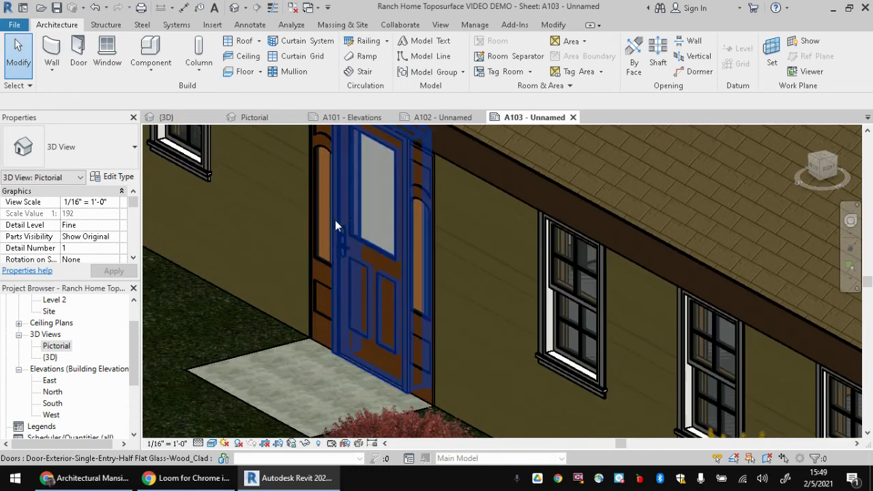
left_click(199, 444)
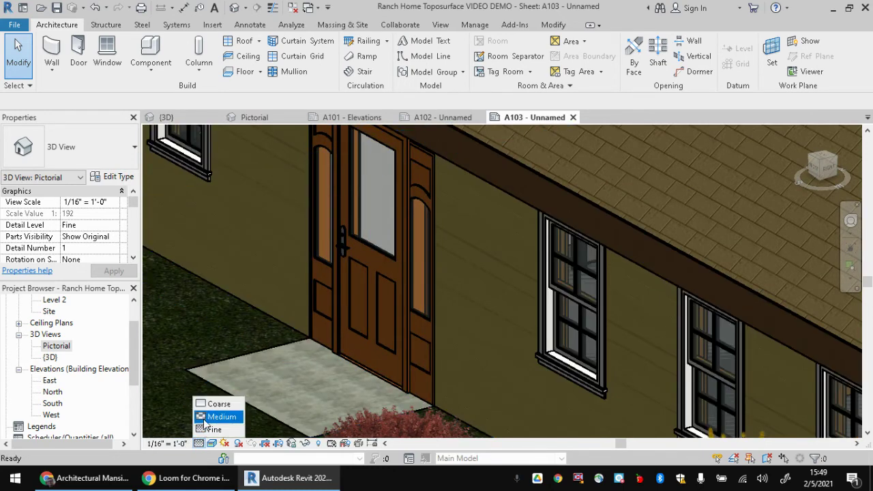
left_click(217, 417)
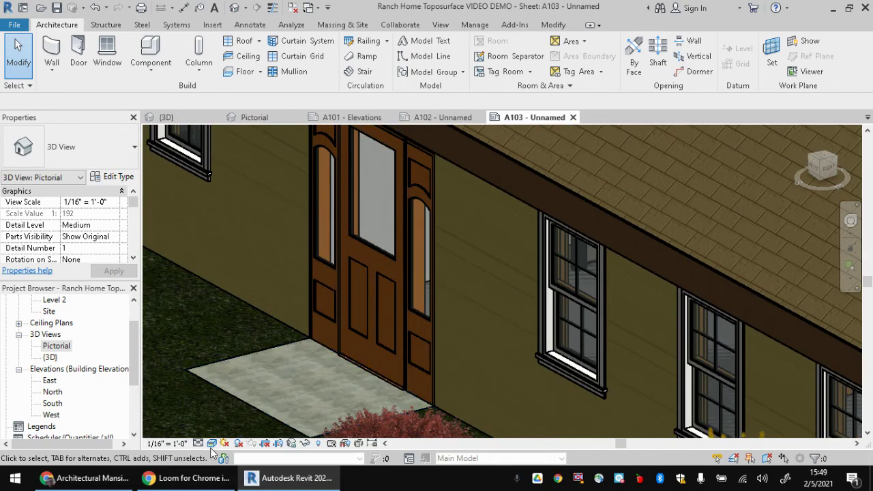
left_click(202, 445)
left_click(215, 427)
Step: Deactivate the Pictorial viewport and centre the whole A103 sheet with its title block
scroll(259, 348, "down", 3)
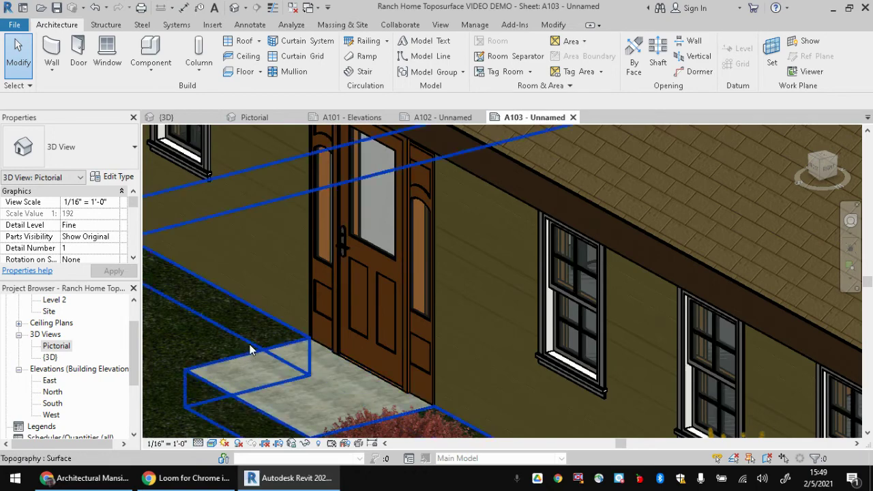
scroll(277, 350, "down", 5)
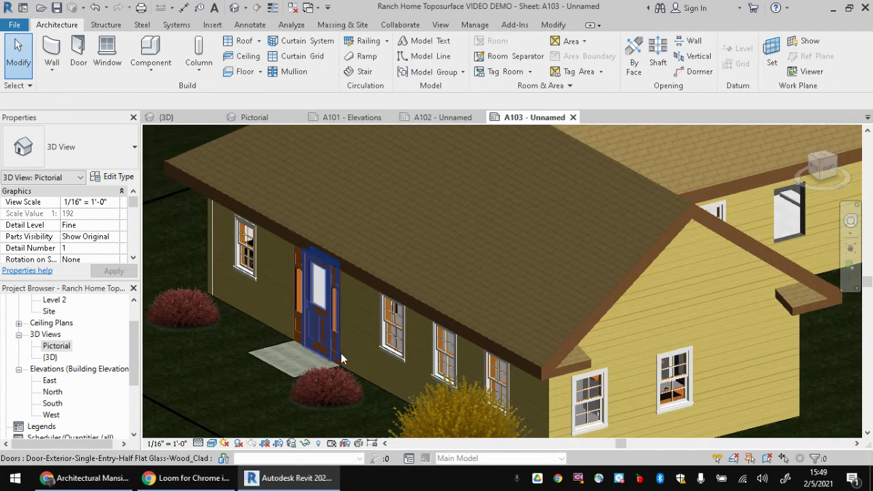
scroll(367, 333, "down", 8)
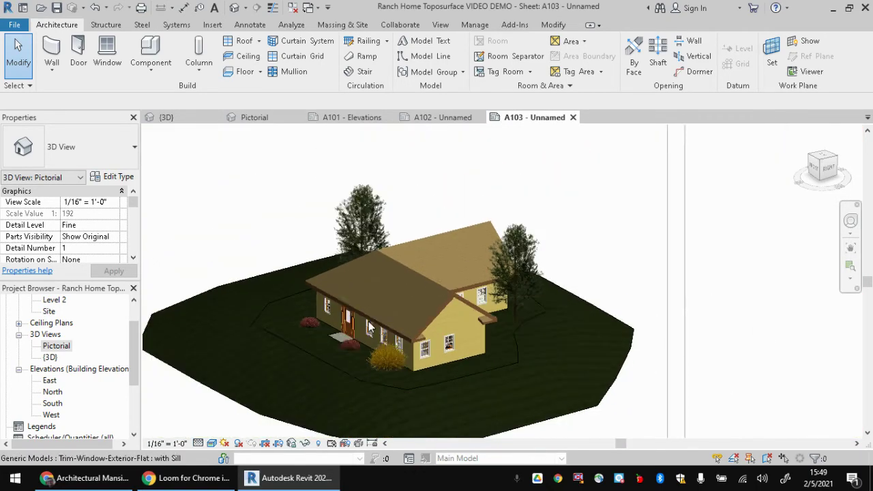
middle_click_drag(603, 393, 674, 279)
scroll(584, 320, "down", 2)
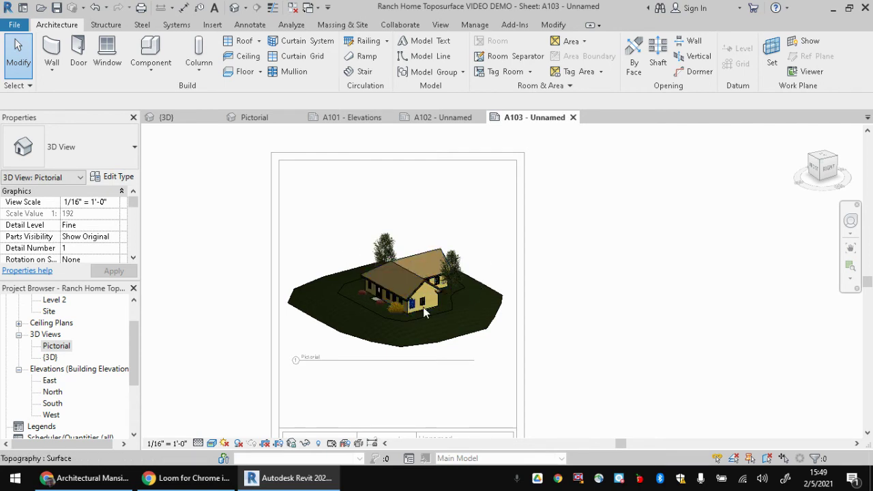
scroll(398, 331, "up", 2)
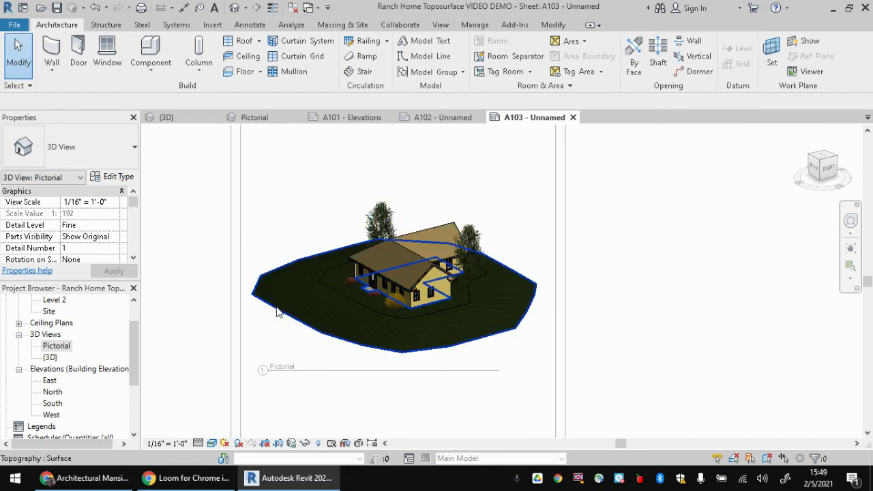
double_click(703, 251)
scroll(703, 251, "down", 3)
middle_click_drag(702, 254, 630, 261)
scroll(615, 266, "down", 1)
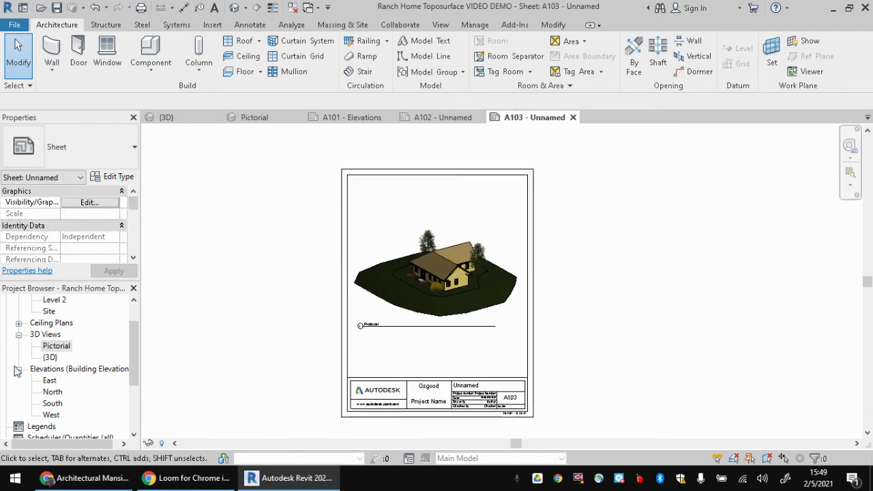
scroll(54, 388, "down", 3)
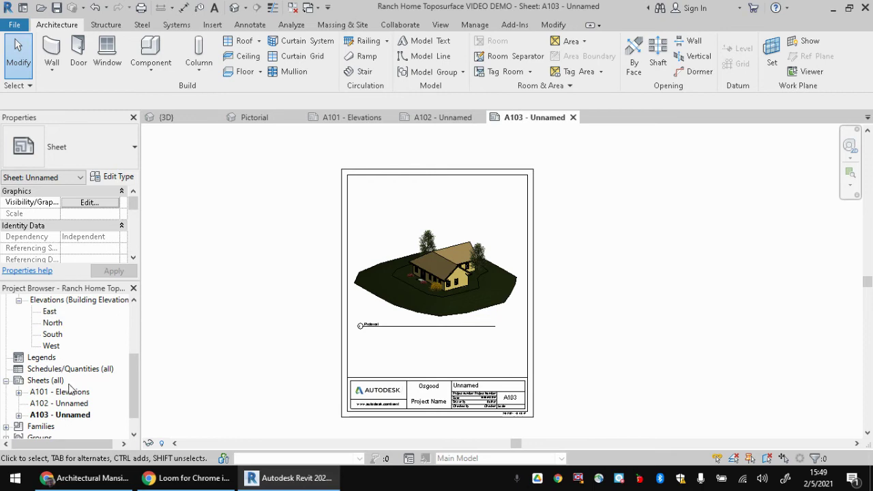
Step: Open sheet A102 and the Level 1 plan, then pick up Level 1 to place on A102
double_click(62, 404)
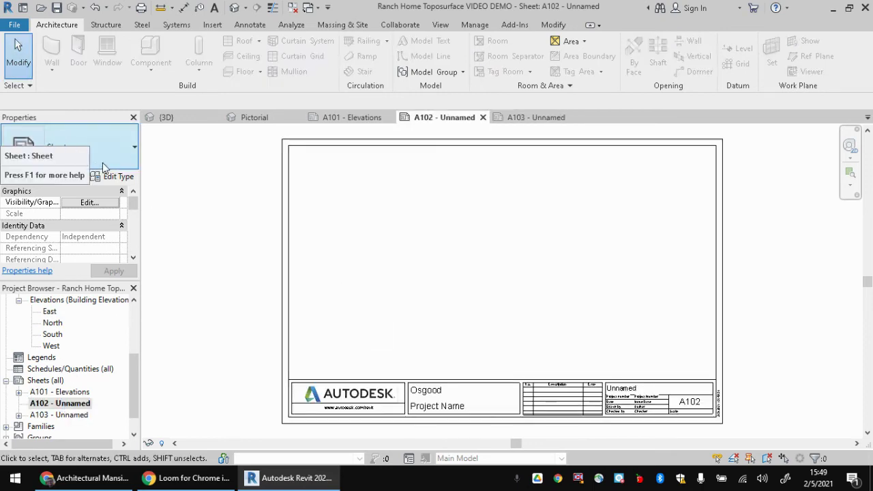
scroll(49, 340, "up", 5)
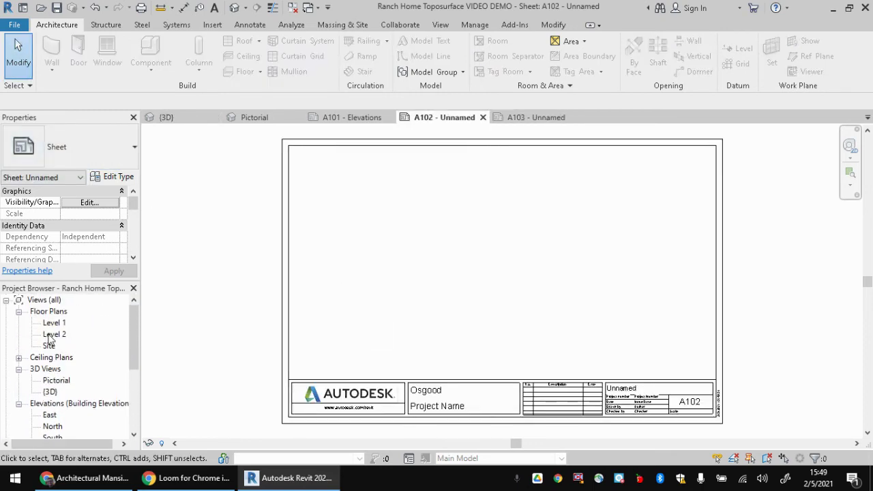
double_click(56, 324)
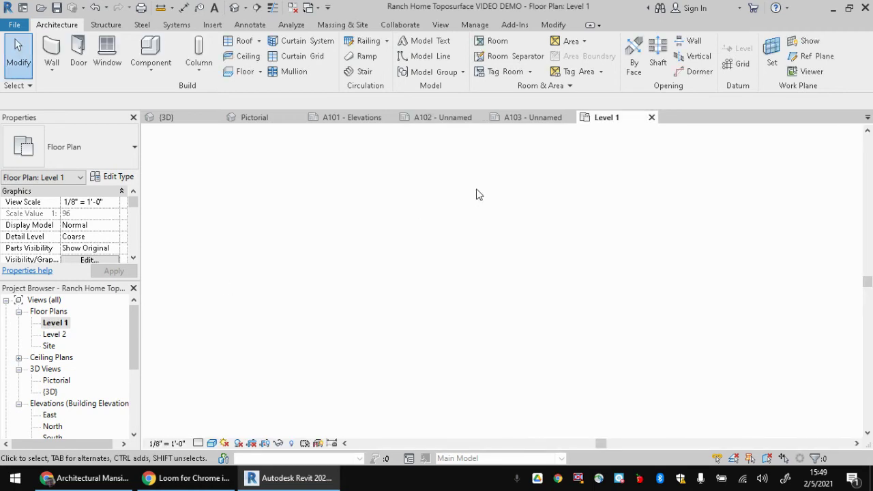
left_click(531, 117)
left_click(440, 118)
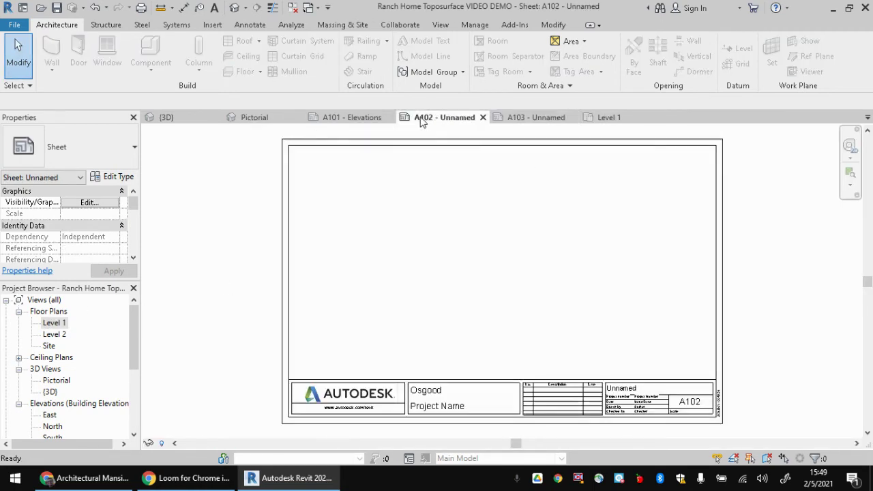
left_click(48, 324)
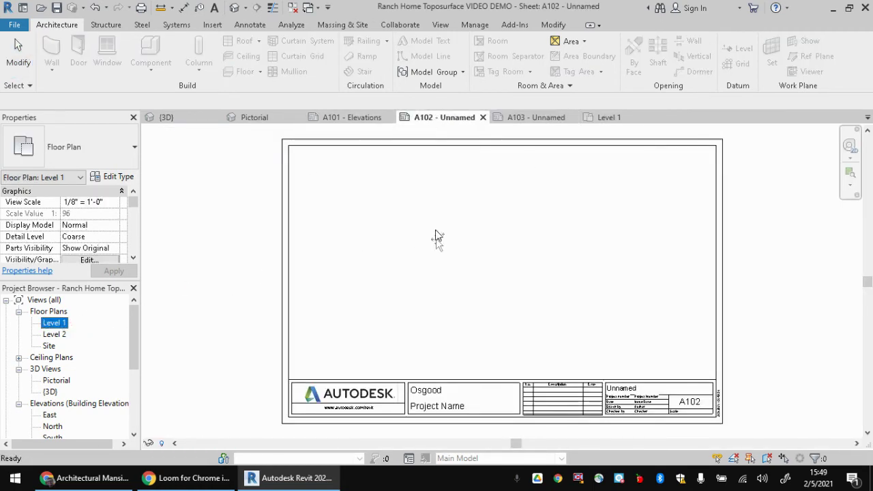
Step: Place the Level 1 plan on A102 and try a 1/16" = 1'-0" scale
scroll(439, 232, "down", 3)
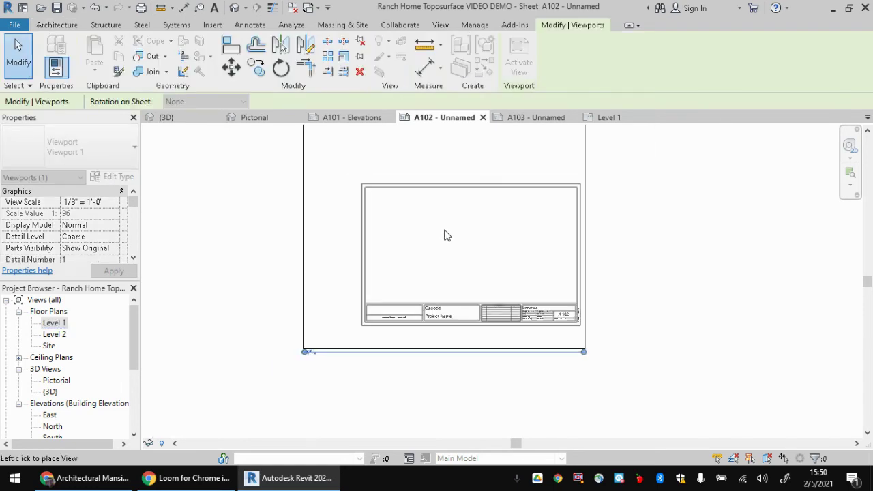
left_click(409, 250)
left_click(118, 177)
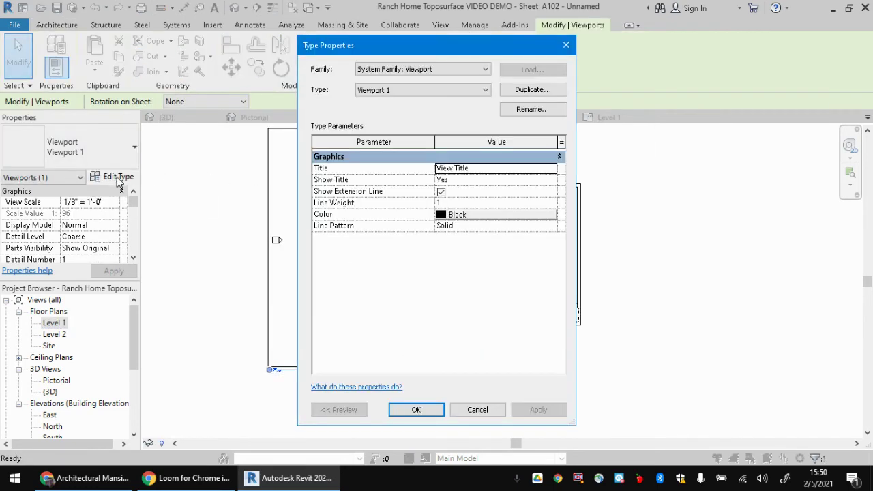
left_click(565, 46)
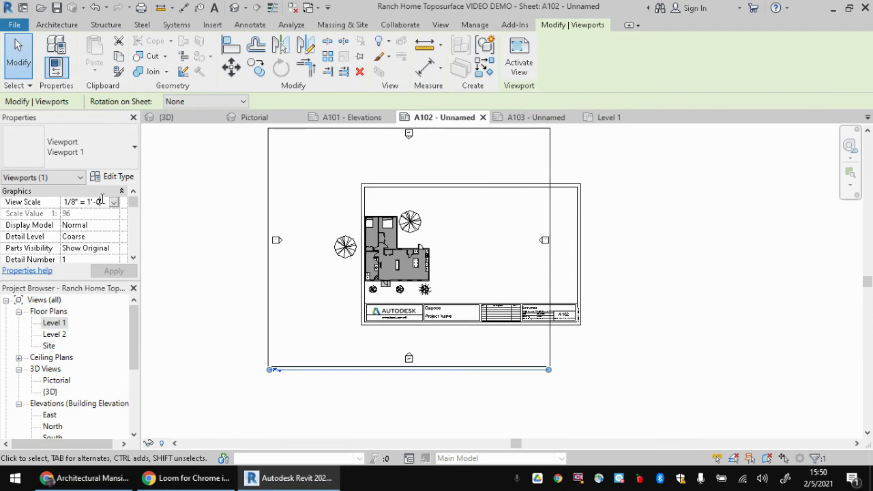
left_click(114, 204)
scroll(97, 253, "down", 2)
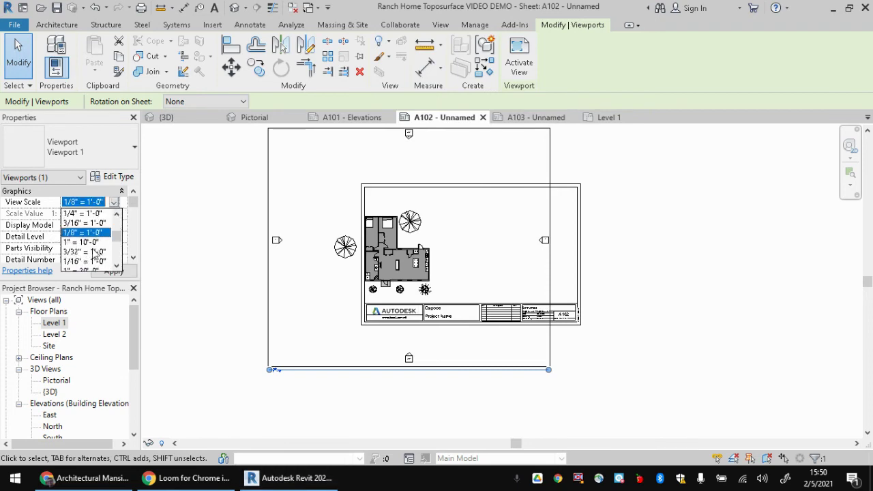
left_click(85, 232)
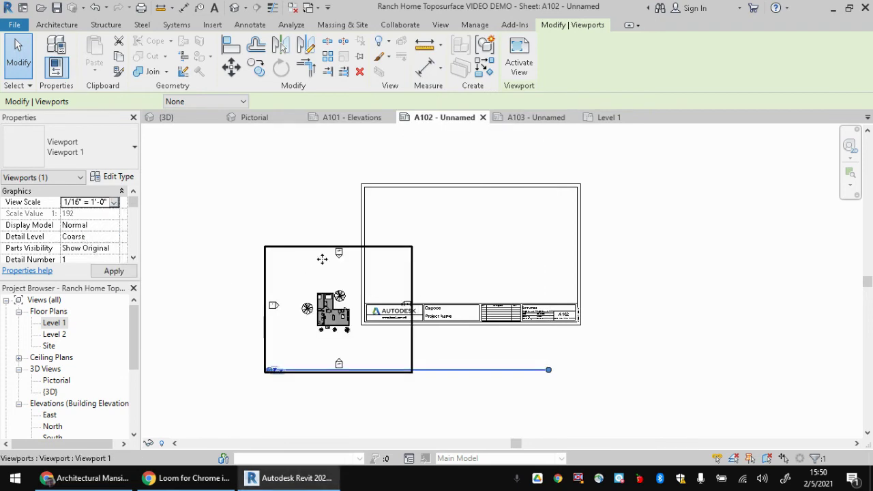
Step: Undo back to 1/8" = 1'-0" and position the plan inside the title block
left_click_drag(345, 295, 409, 228)
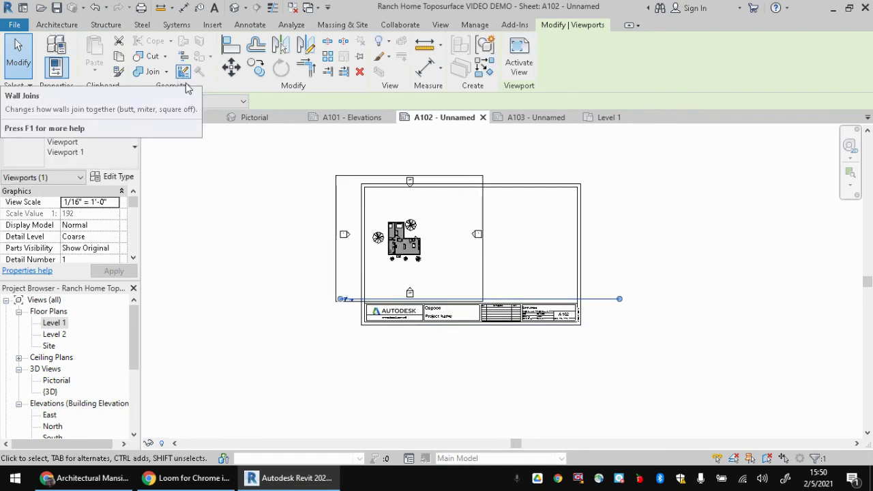
key("ctrl+z")
left_click(312, 283)
key("ctrl+z")
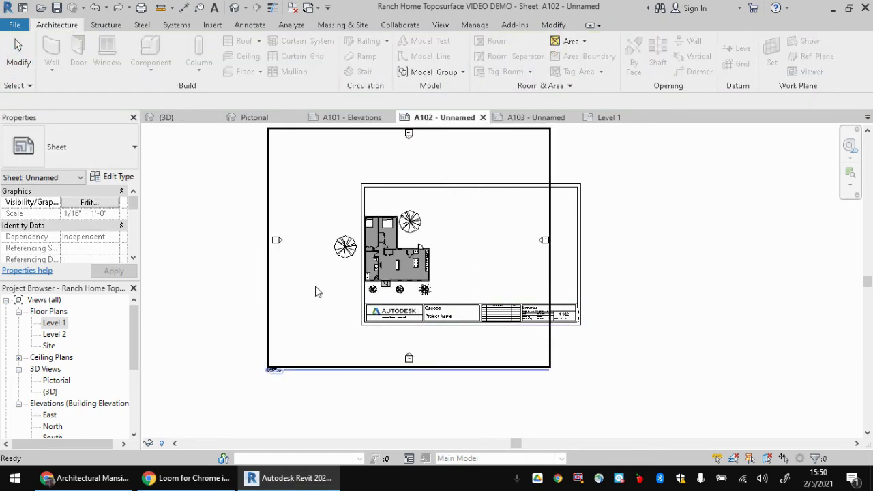
left_click_drag(463, 254, 471, 254)
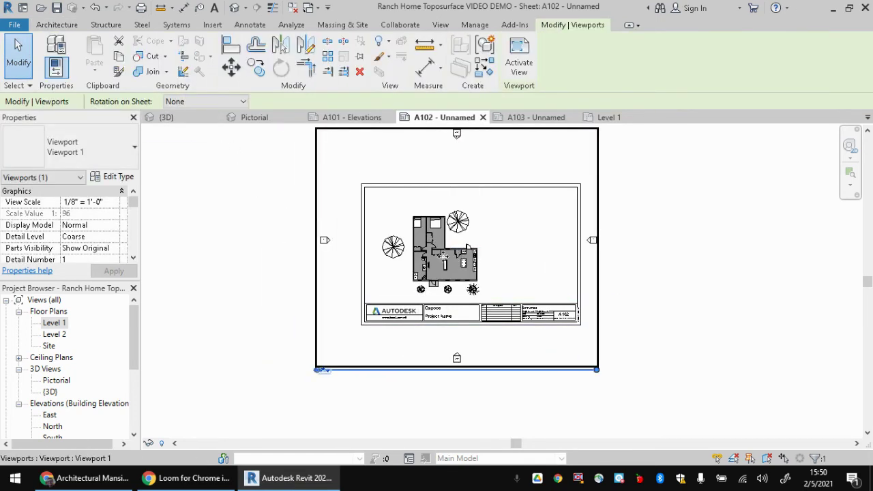
left_click_drag(437, 224, 417, 224)
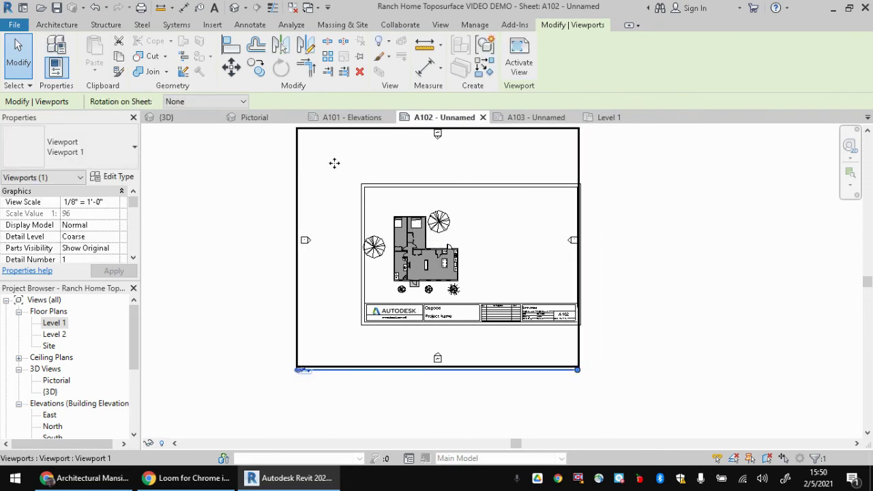
key("Escape")
Step: Pull the crop's left, bottom, top and right edges in tight around the house
scroll(63, 234, "down", 9)
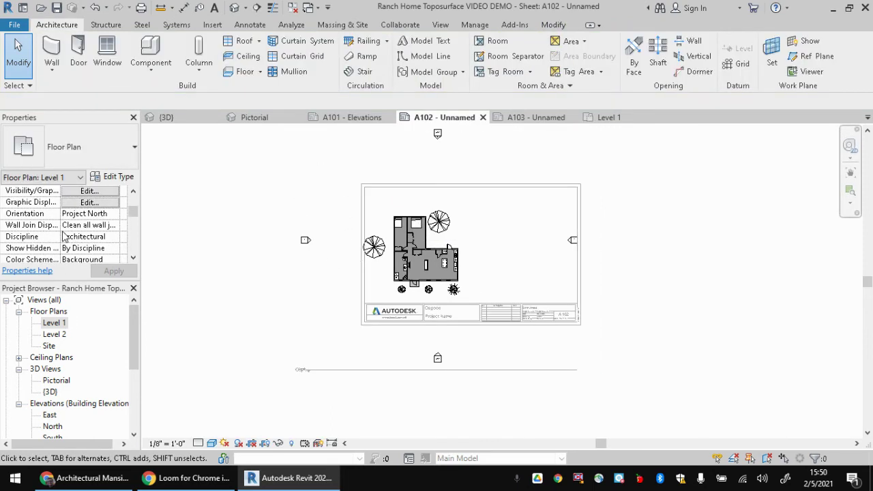
scroll(72, 231, "down", 5)
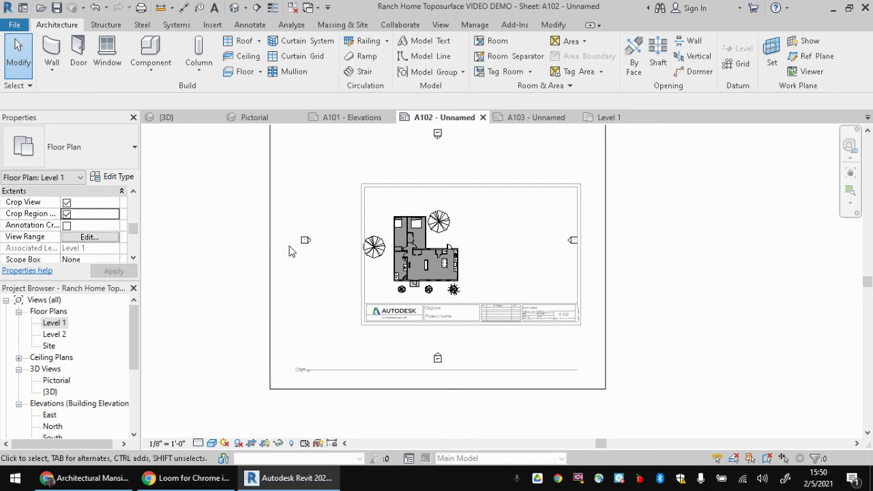
left_click(270, 251)
left_click_drag(270, 248, 390, 248)
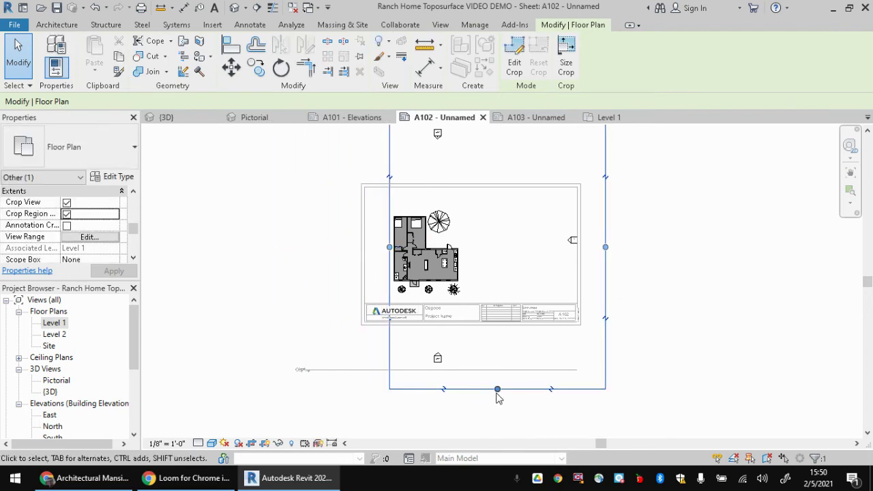
left_click_drag(498, 390, 495, 302)
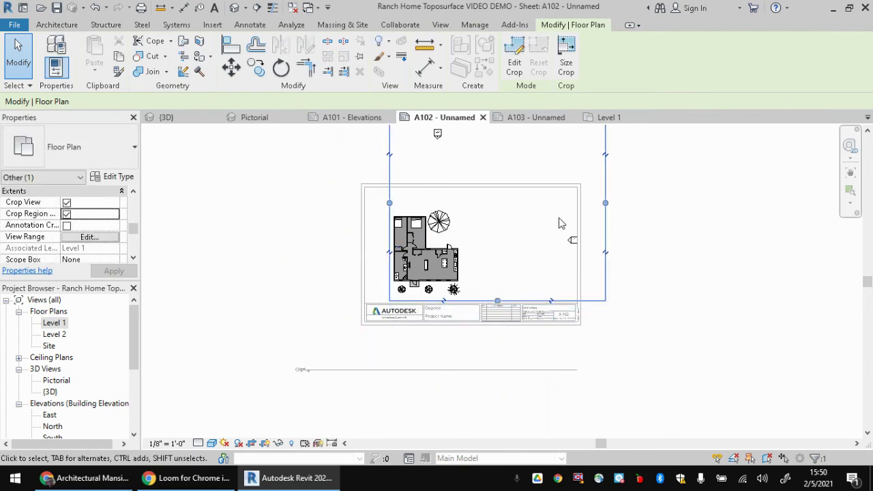
scroll(556, 210, "down", 2)
left_click_drag(520, 143, 519, 215)
left_click_drag(590, 242, 500, 244)
left_click(288, 199)
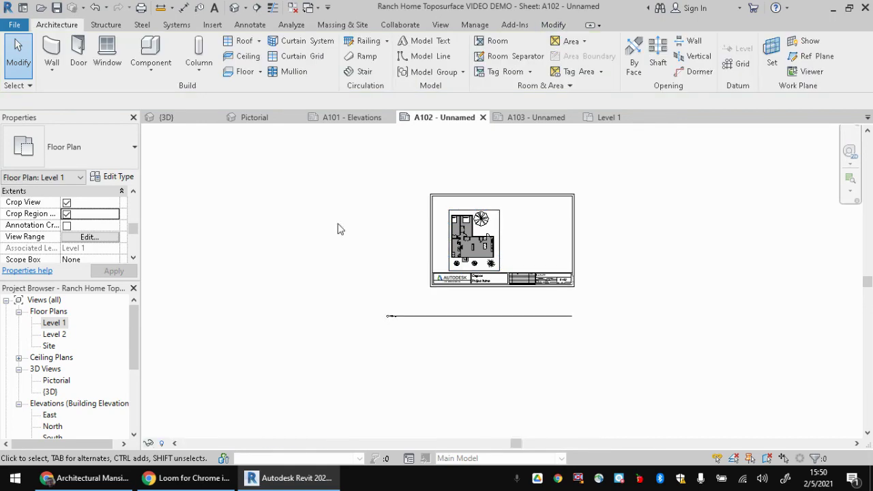
Step: Activate the Level 1 plan viewport for editing on the sheet
scroll(478, 242, "down", 2)
scroll(476, 248, "up", 5)
scroll(476, 247, "up", 1)
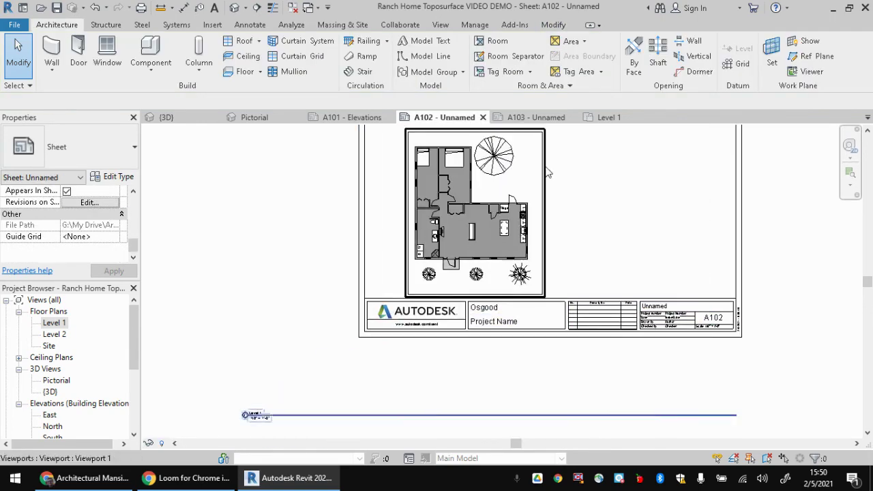
left_click(527, 174)
double_click(528, 174)
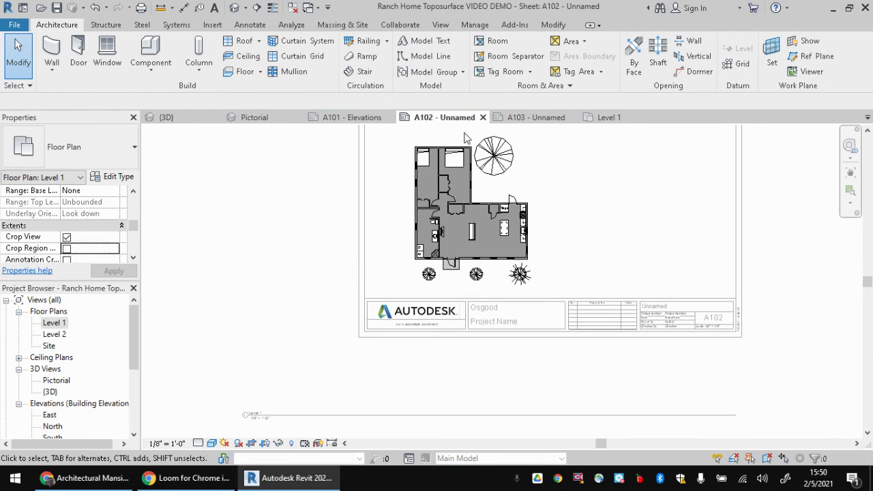
Step: Hide the planting category in the Level 1 plan via a shrub's Hide in View option
right_click(525, 277)
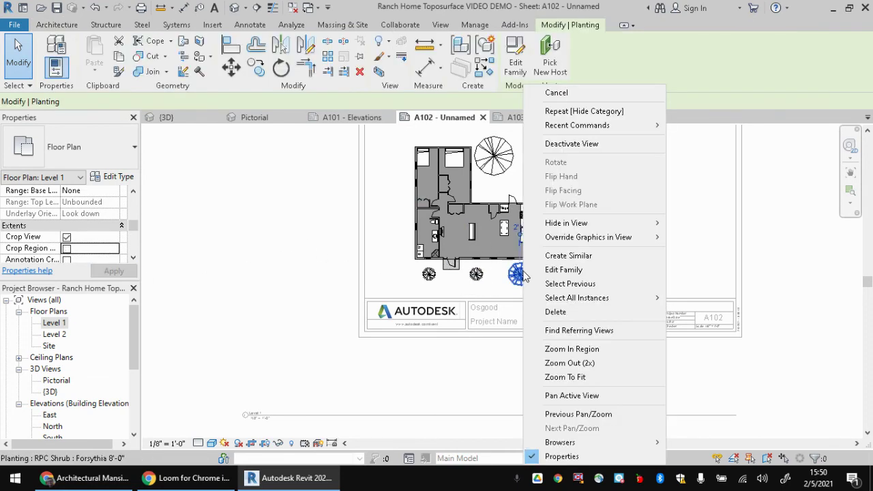
mouse_move(567, 223)
left_click(687, 237)
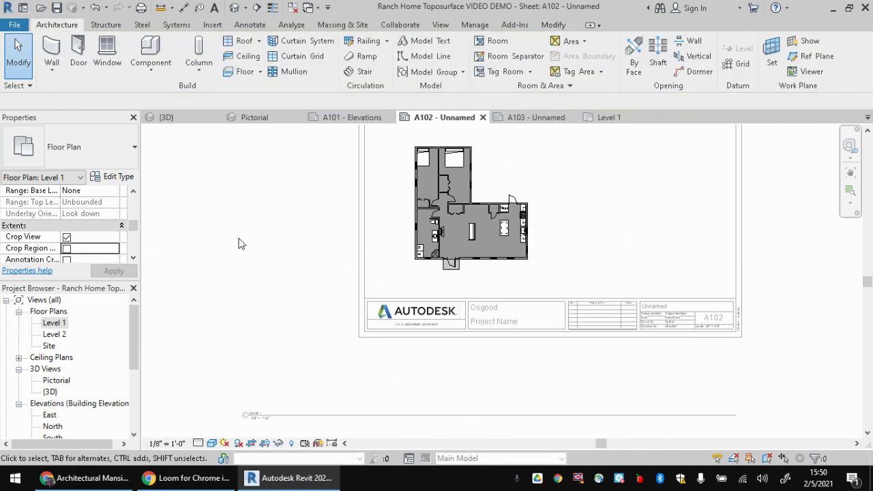
scroll(239, 244, "down", 2)
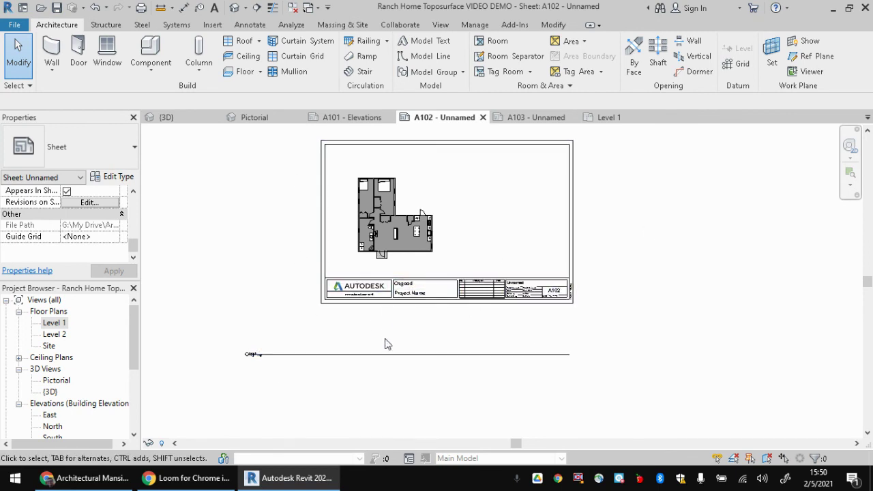
Step: Move the plan onto the sheet and shorten its Level 1 title line to end under the plan
left_click_drag(387, 355, 501, 265)
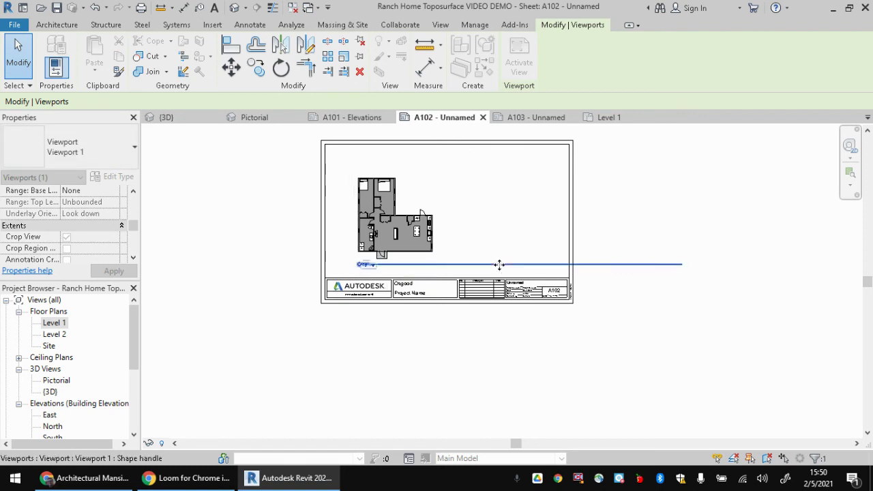
left_click(663, 197)
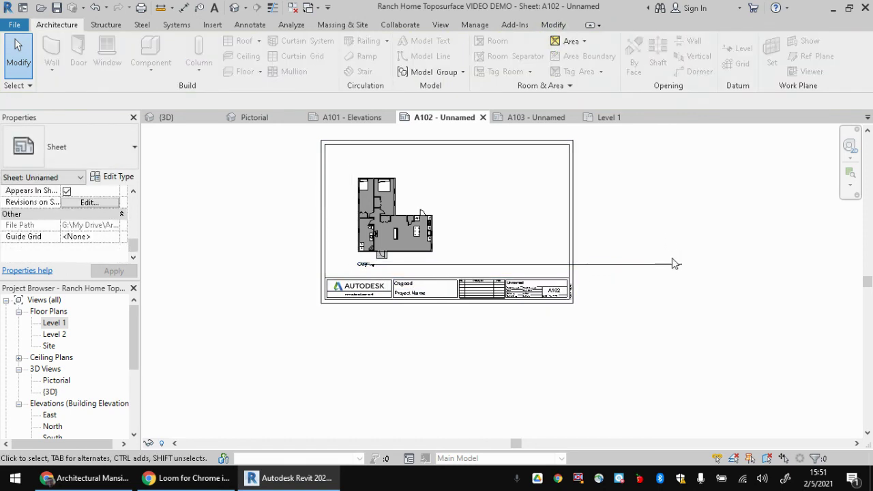
left_click(430, 184)
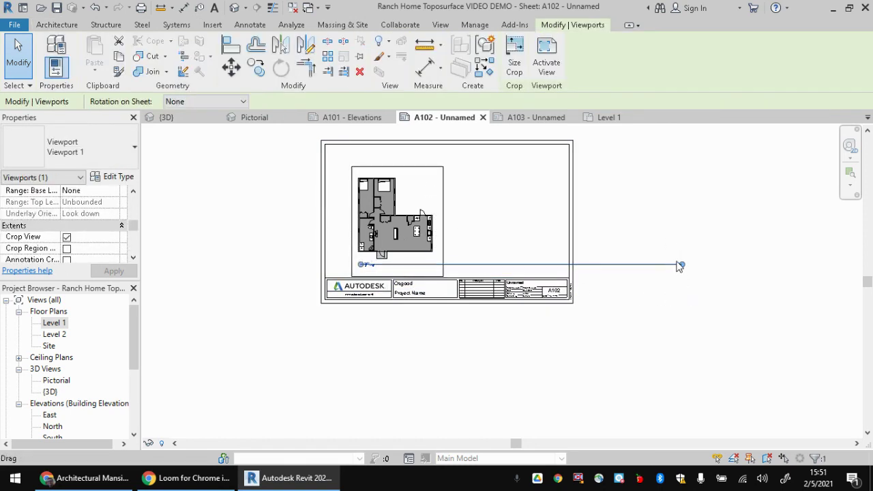
left_click_drag(682, 265, 510, 266)
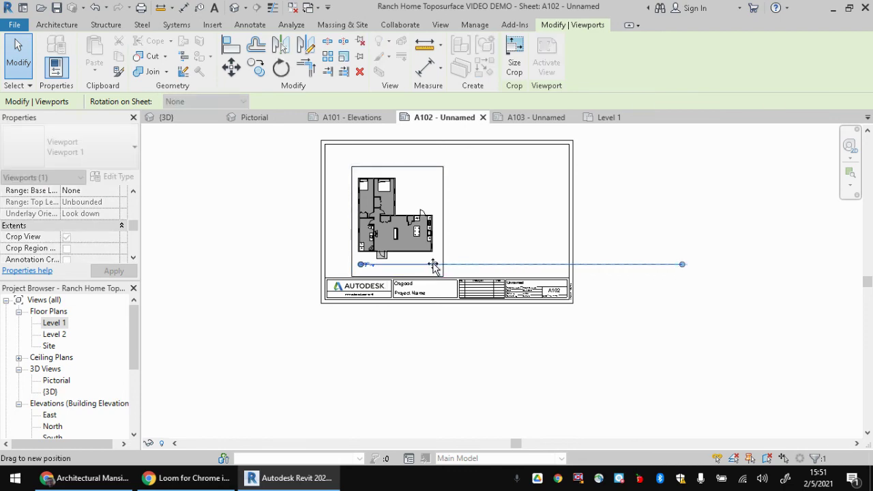
left_click_drag(434, 266, 434, 266)
key("Escape")
Step: Reposition the Level 1 viewport up and left inside the title block
scroll(405, 220, "up", 2)
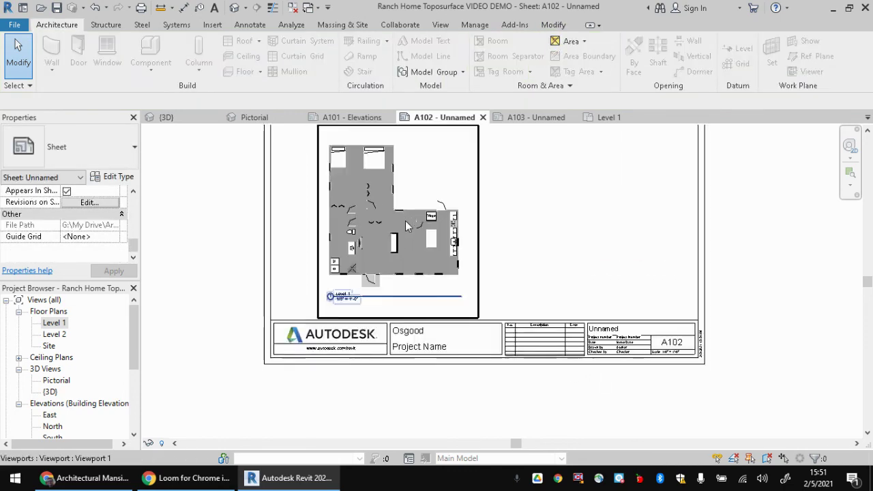
left_click_drag(450, 174, 426, 156)
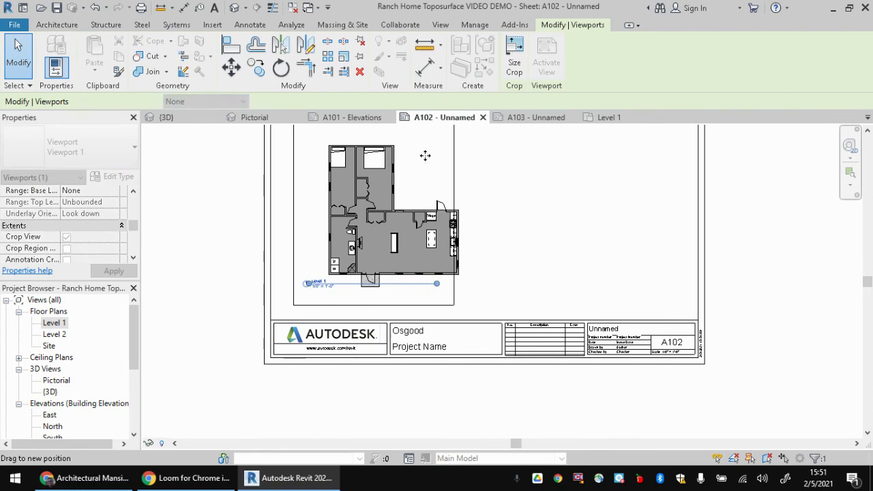
middle_click_drag(230, 253, 266, 298)
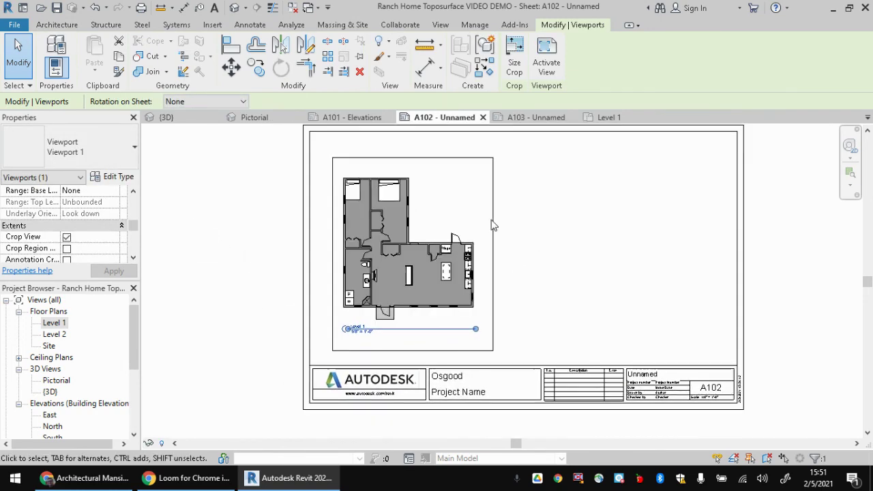
left_click_drag(484, 211, 485, 202)
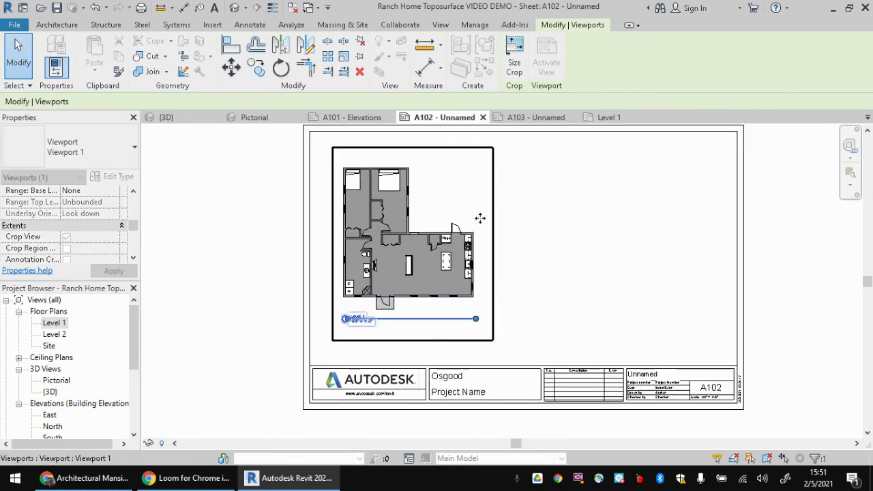
left_click(187, 253)
left_click(55, 335)
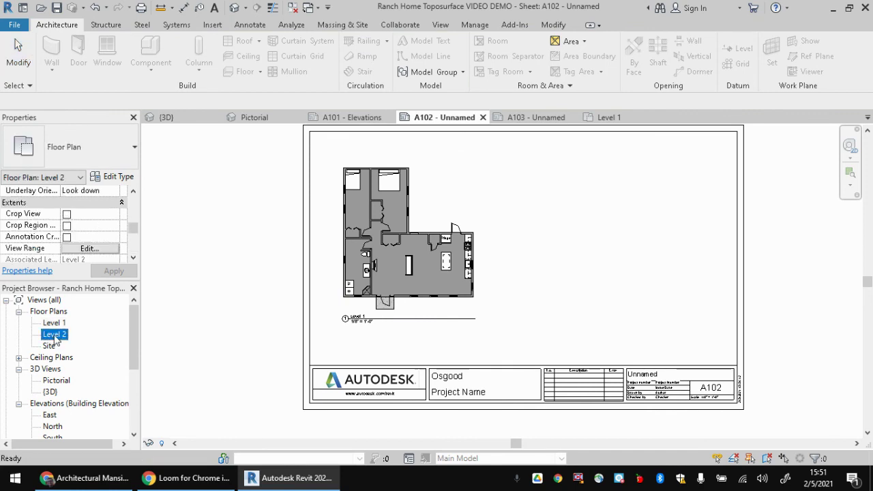